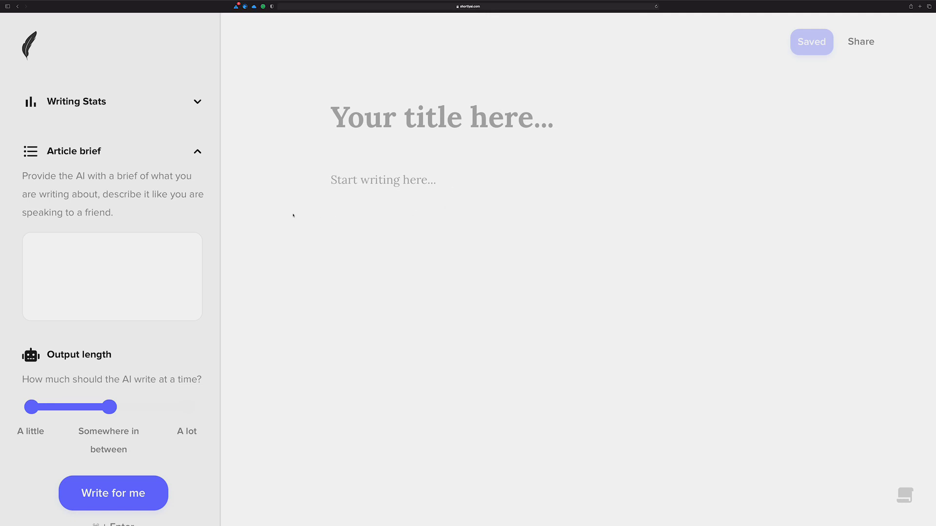
Dictate 'Please write an article about the ketogenic diet' into the Article brief box
{"action": "left_click", "coordinate": [144, 241]}
{"action": "left_click", "coordinate": [144, 243]}
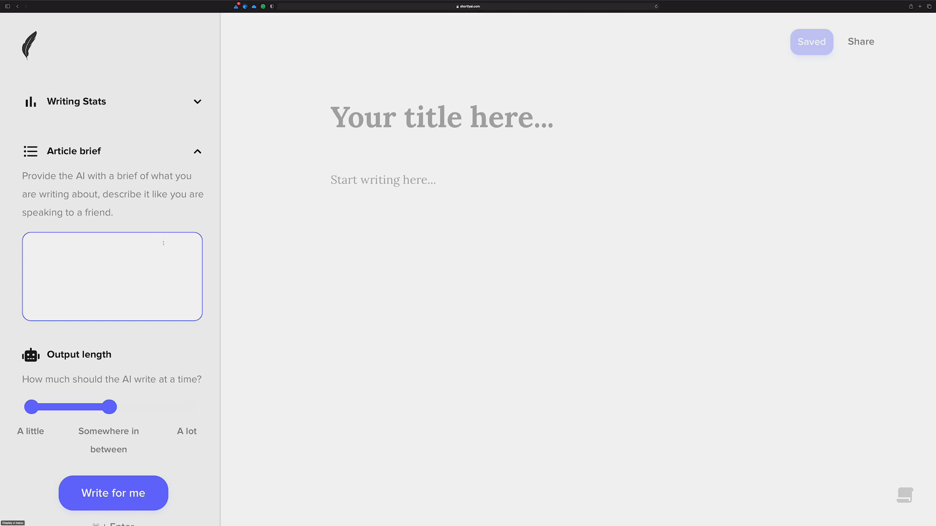
{"action": "key", "text": "fn"}
{"action": "key", "text": "fn"}
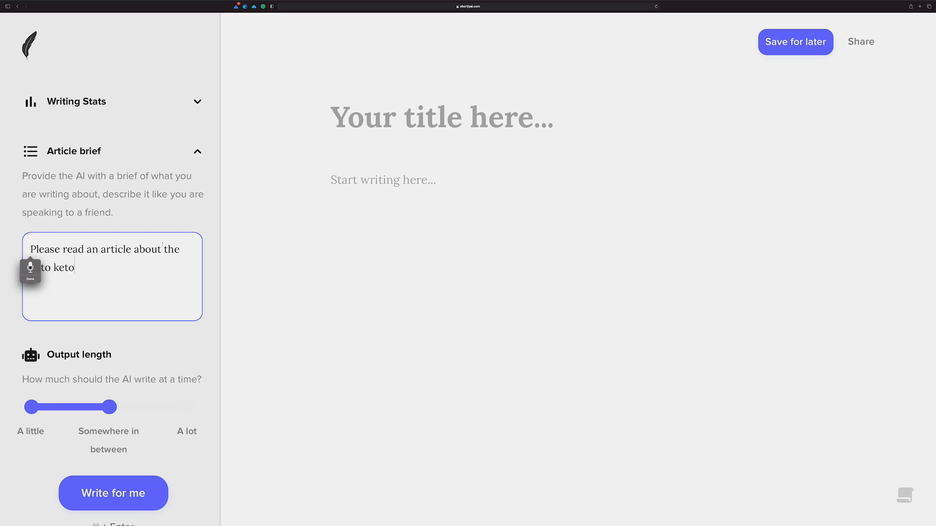
{"action": "key", "text": "fn"}
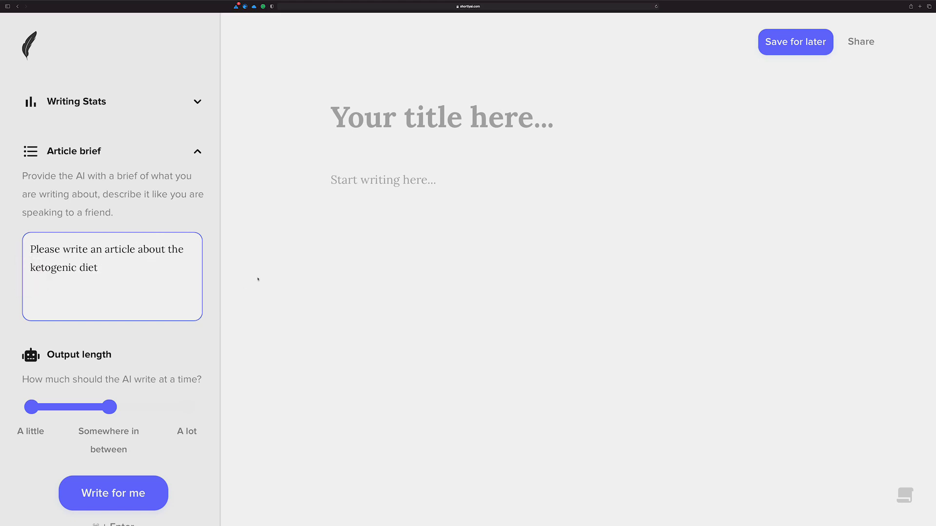
{"action": "left_click", "coordinate": [428, 182]}
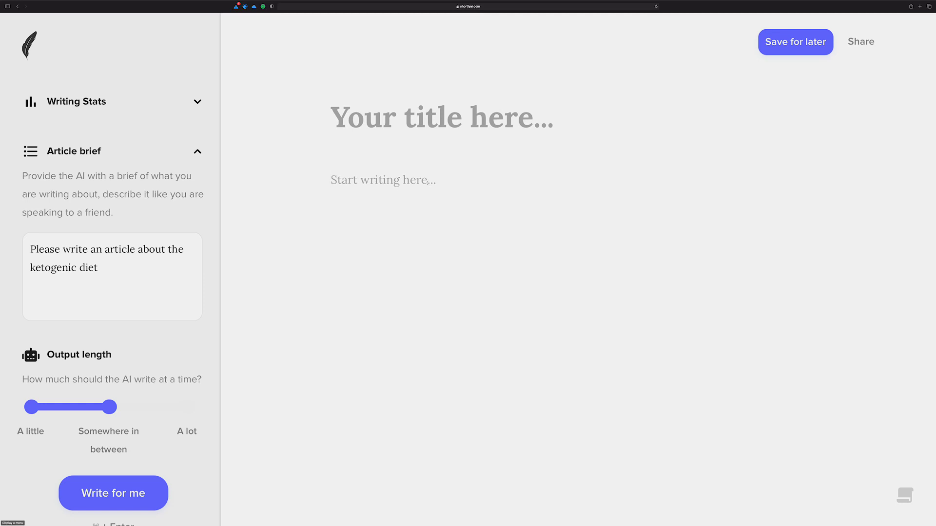
{"action": "key", "text": "fn"}
{"action": "key", "text": "fn"}
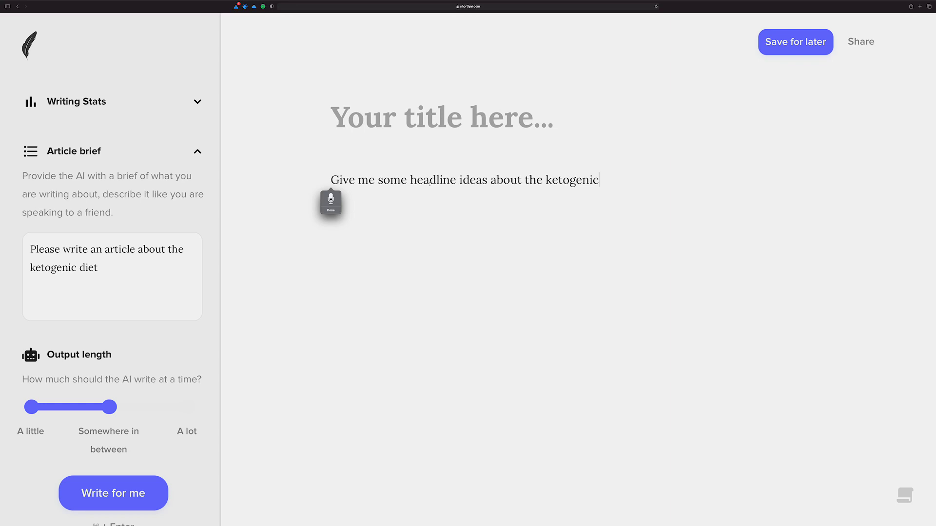
Have the AI generate five ketogenic diet headline ideas from the dictated request
{"action": "key", "text": "fn"}
{"action": "left_click_drag", "start_coordinate": [668, 187], "coordinate": [263, 180]}
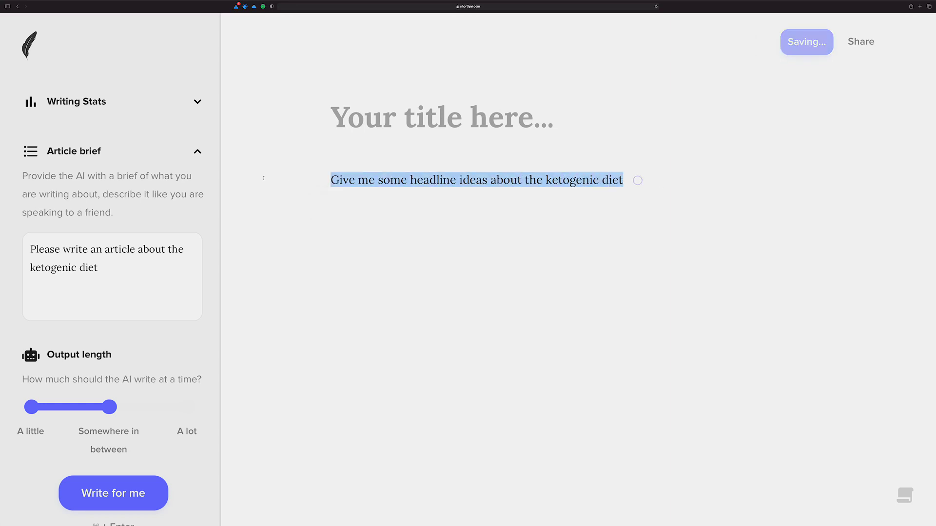
{"action": "key", "text": "super+Return"}
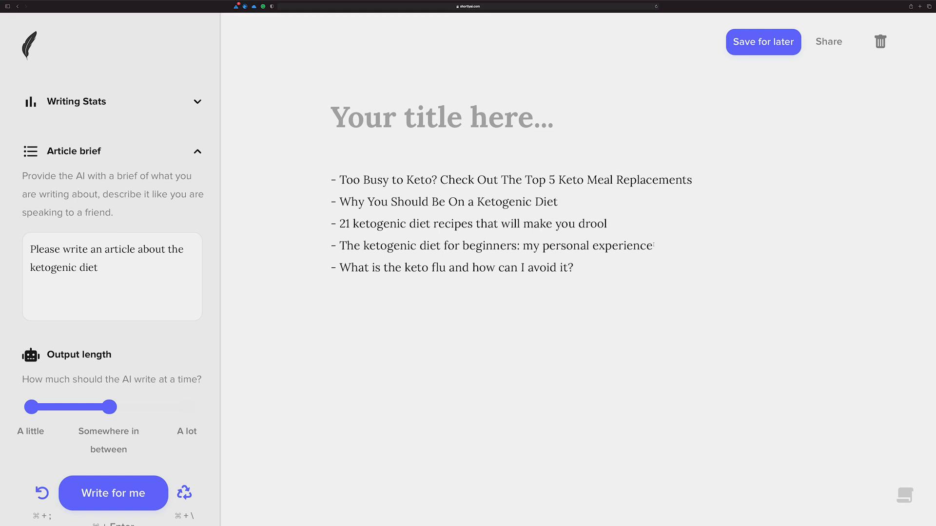
Use 'The ketogenic diet for beginners: my personal experience' as the title and brief topic
{"action": "left_click_drag", "start_coordinate": [653, 246], "coordinate": [340, 244]}
{"action": "key", "text": "super+c"}
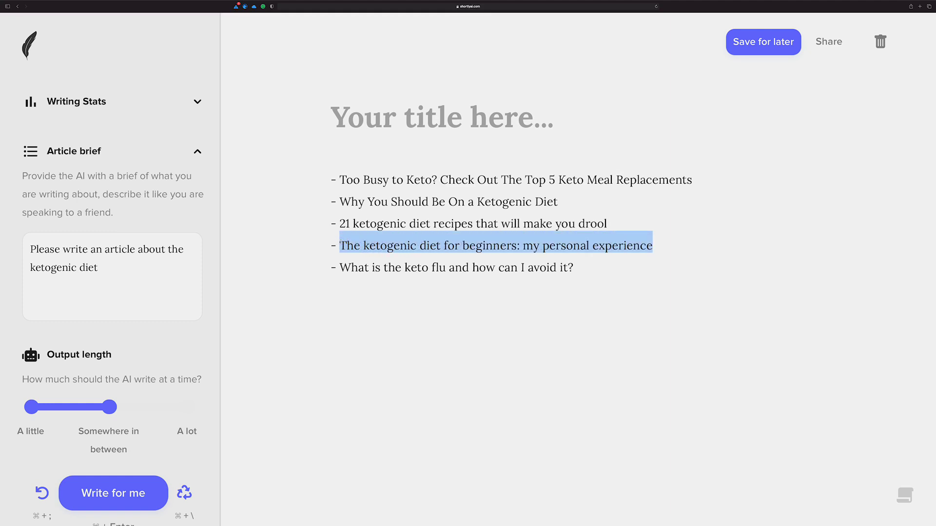
{"action": "left_click", "coordinate": [406, 126]}
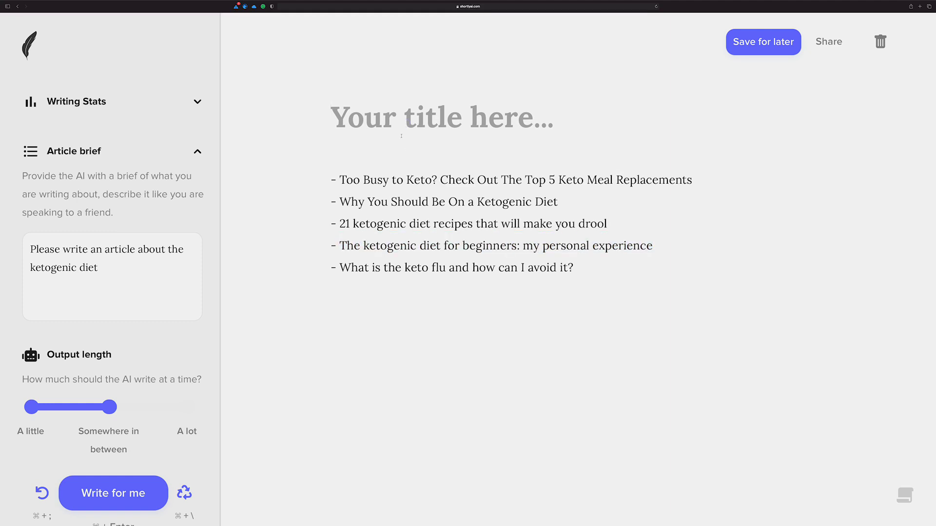
{"action": "key", "text": "super+v"}
{"action": "left_click_drag", "start_coordinate": [125, 263], "coordinate": [29, 267]}
{"action": "key", "text": "super+v"}
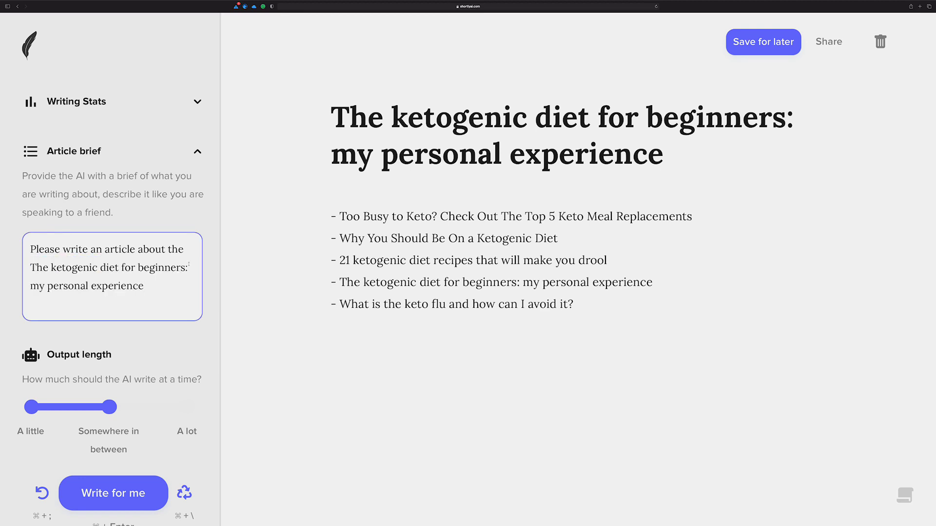
{"action": "left_click_drag", "start_coordinate": [600, 305], "coordinate": [305, 184]}
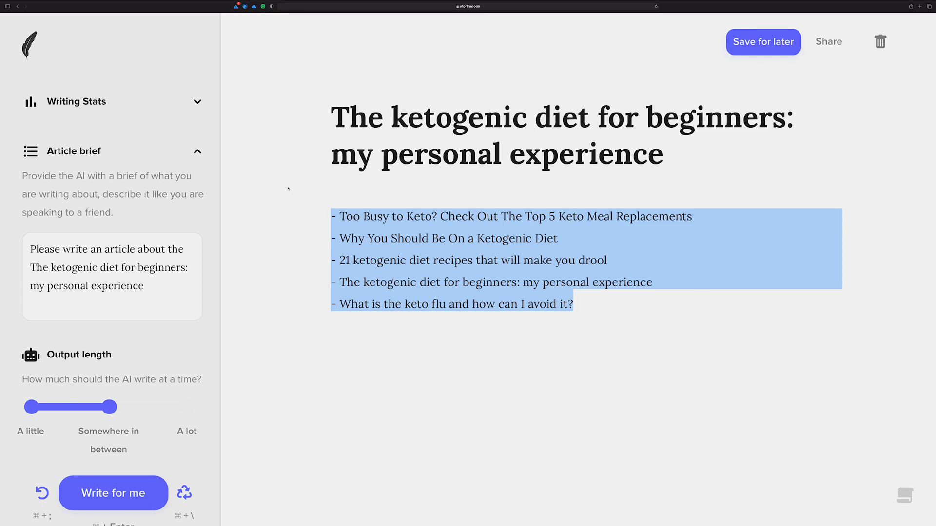
{"action": "left_click", "coordinate": [331, 216]}
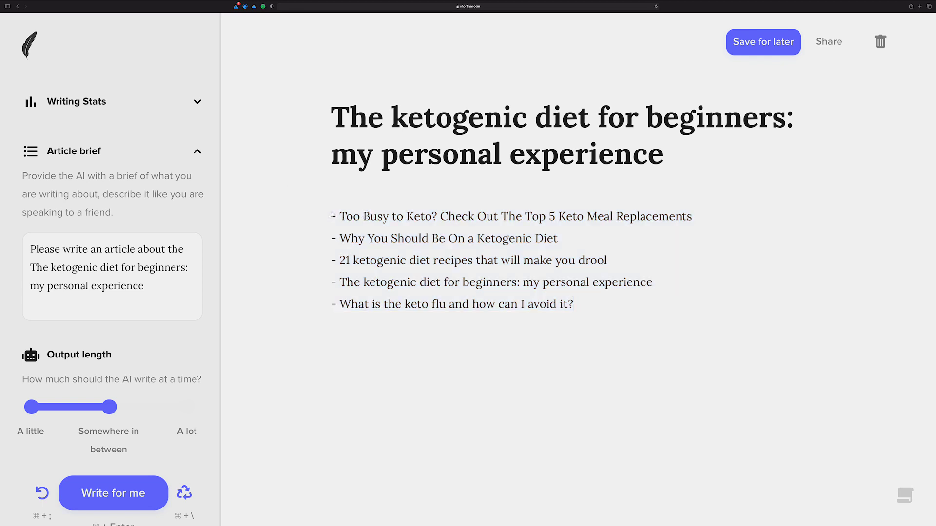
Dictate an outline request for the ketogenic diet for beginners and have the AI write it
{"action": "key", "text": "Return"}
{"action": "key", "text": "Return"}
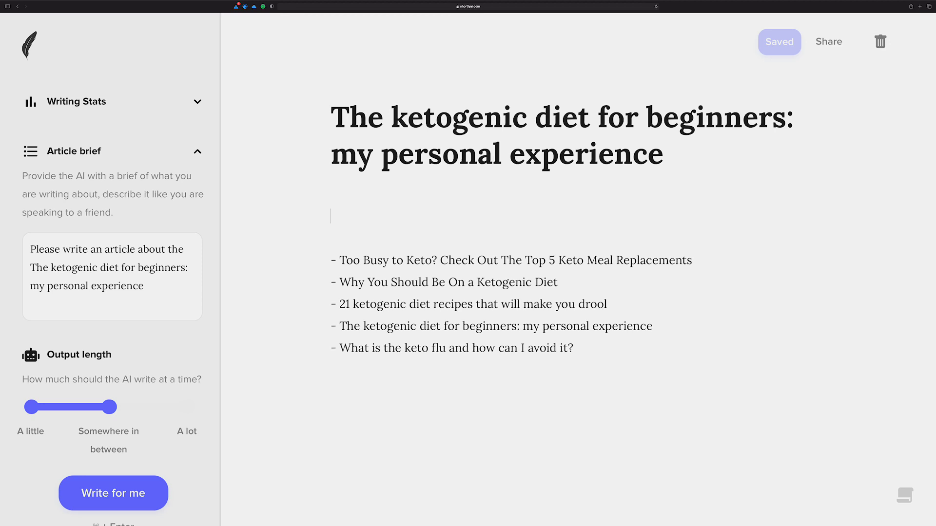
{"action": "key", "text": "fn"}
{"action": "key", "text": "fn"}
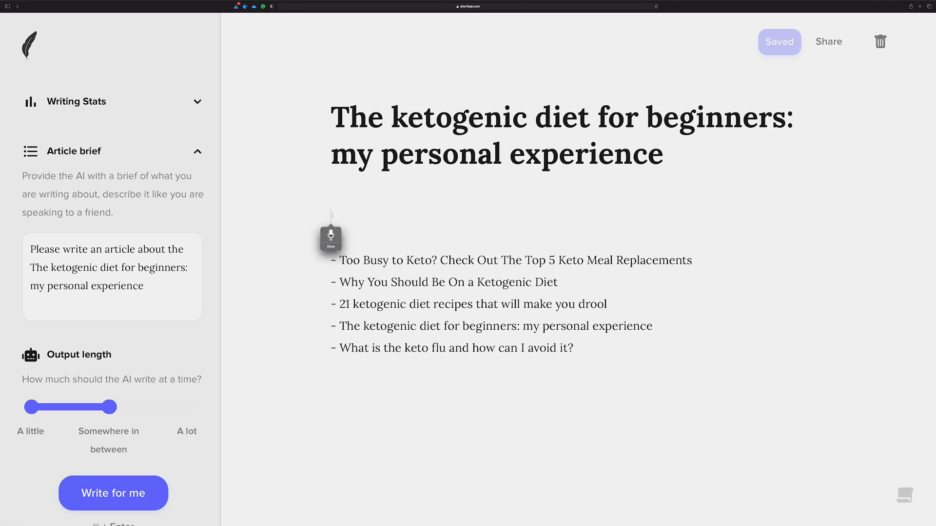
{"action": "type", "text": "Please create an outline for the key to"}
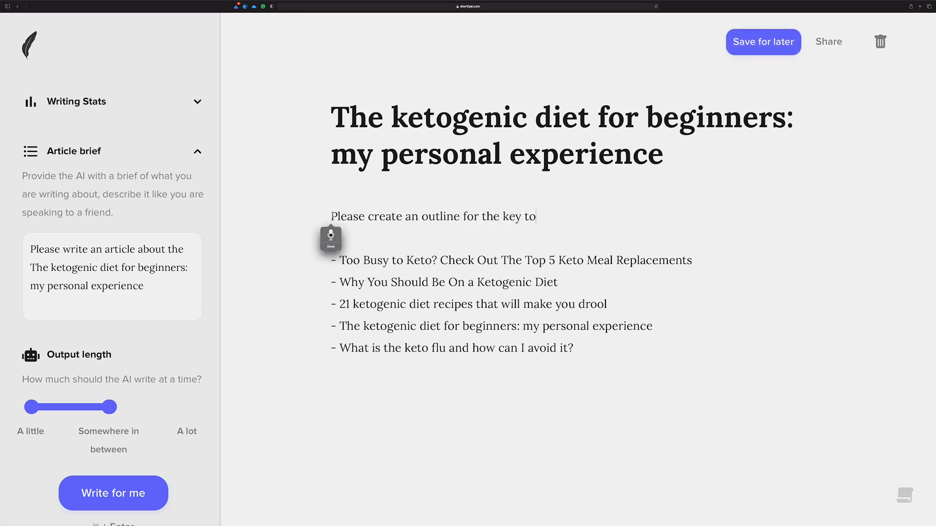
{"action": "key", "text": "BackSpace"}
{"action": "key", "text": "BackSpace"}
{"action": "key", "text": "BackSpace"}
{"action": "key", "text": "BackSpace"}
{"action": "type", "text": "togenic diet for beginners"}
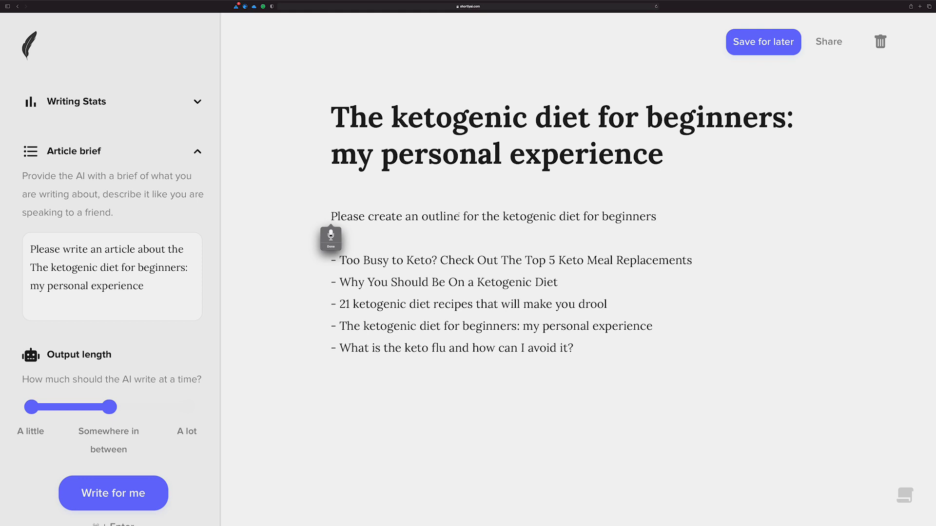
{"action": "key", "text": "fn"}
{"action": "key", "text": "super+shift+Left"}
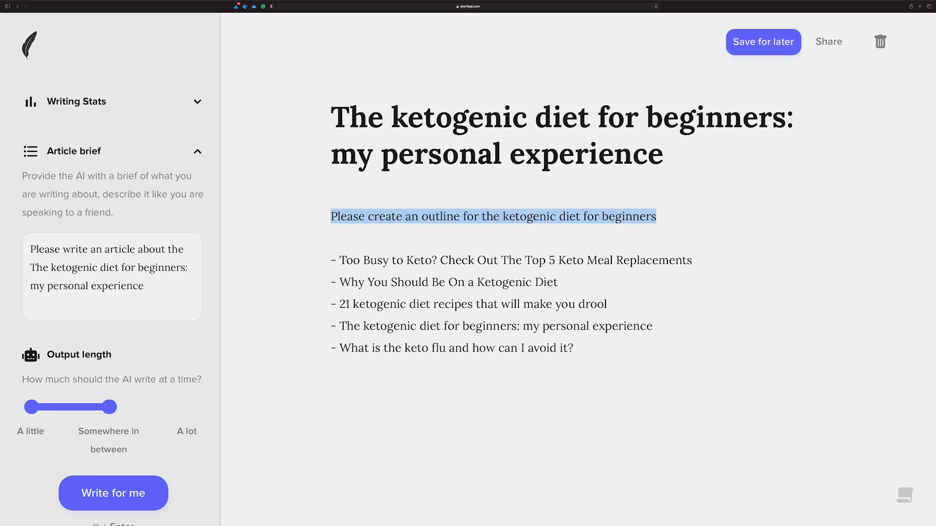
{"action": "key", "text": "super+Return"}
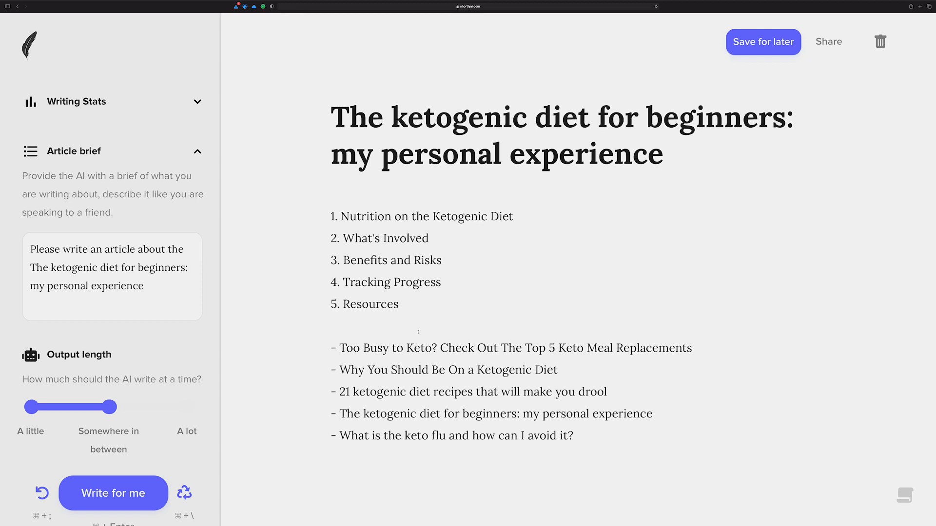
Add a blank line after each numbered section of the outline
{"action": "left_click", "coordinate": [516, 217]}
{"action": "key", "text": "Return"}
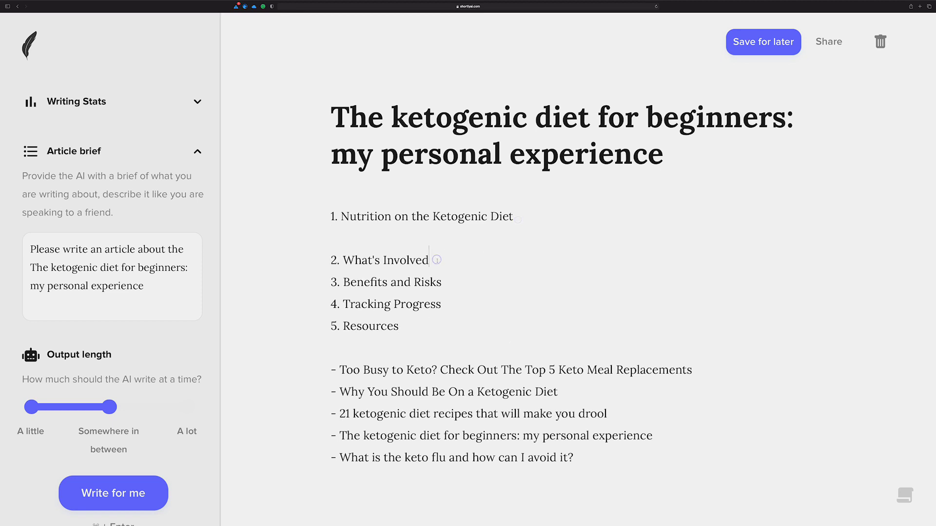
{"action": "key", "text": "Return"}
{"action": "left_click", "coordinate": [448, 302]}
{"action": "key", "text": "Return"}
{"action": "left_click", "coordinate": [450, 346]}
{"action": "key", "text": "Return"}
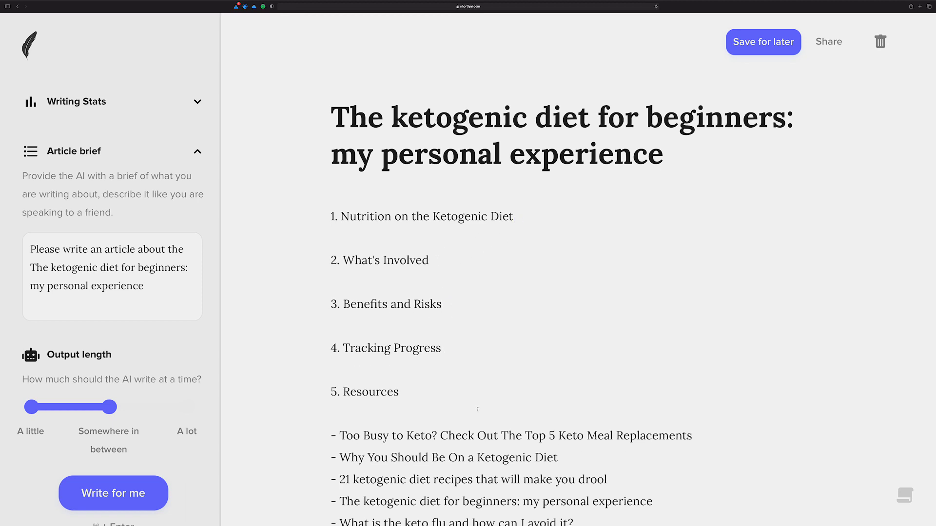
{"action": "scroll", "coordinate": [477, 409], "scroll_direction": "down", "scroll_amount": 2}
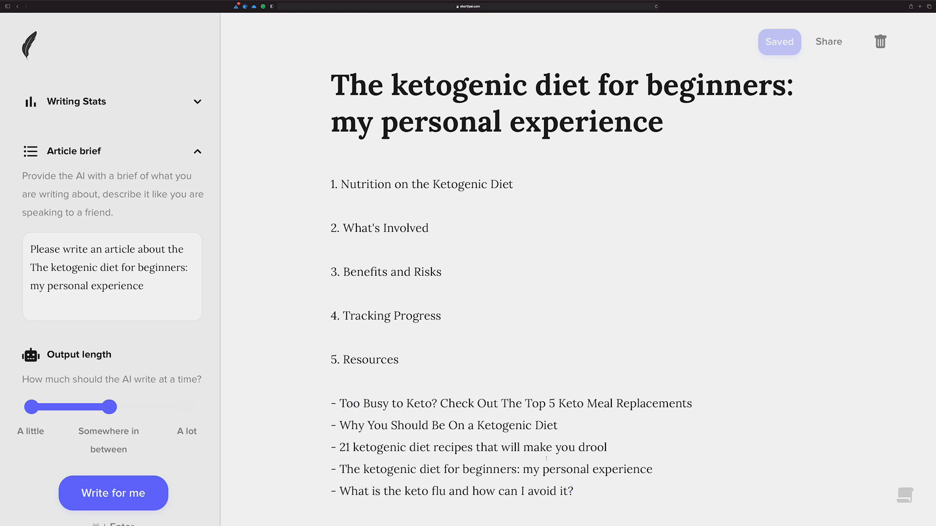
{"action": "left_click_drag", "start_coordinate": [598, 496], "coordinate": [318, 400]}
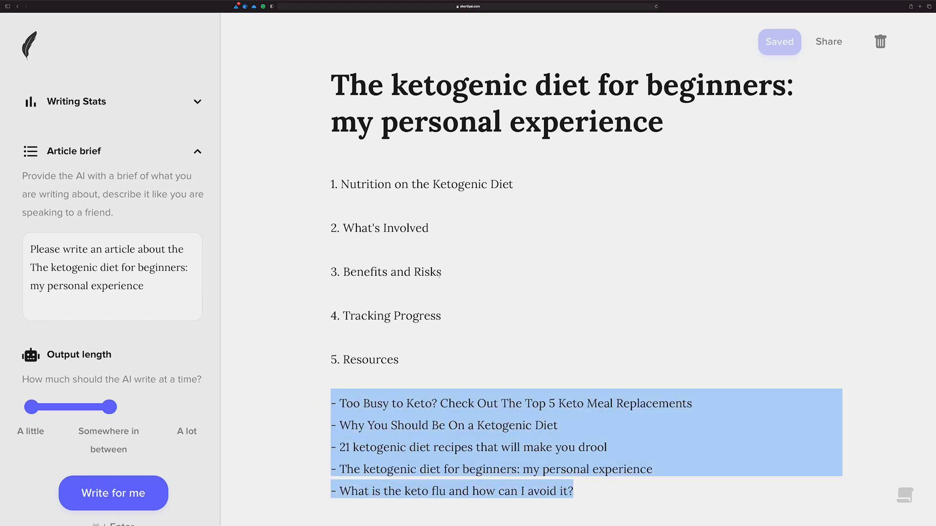
{"action": "left_click", "coordinate": [386, 211]}
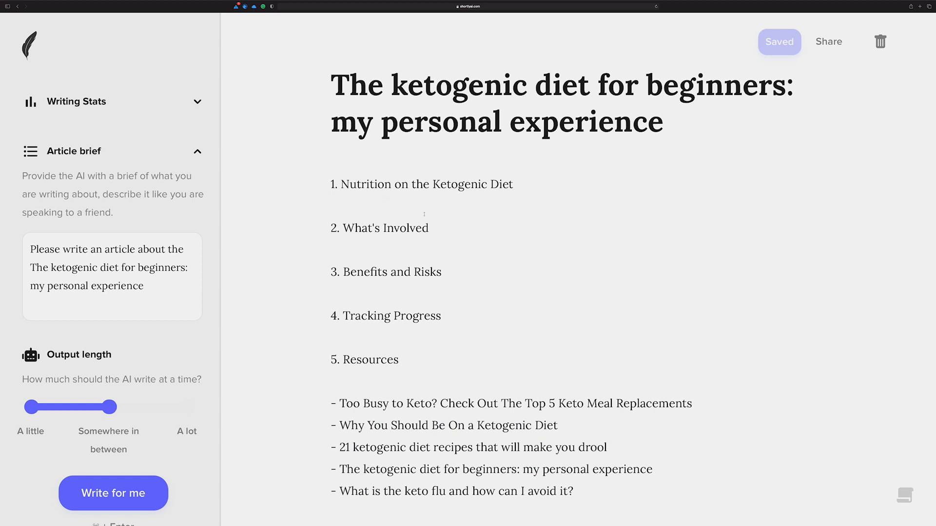
Dictate a nutrition prompt under section 1 and have the AI write a keto nutrition paragraph
{"action": "key", "text": "fn"}
{"action": "key", "text": "fn"}
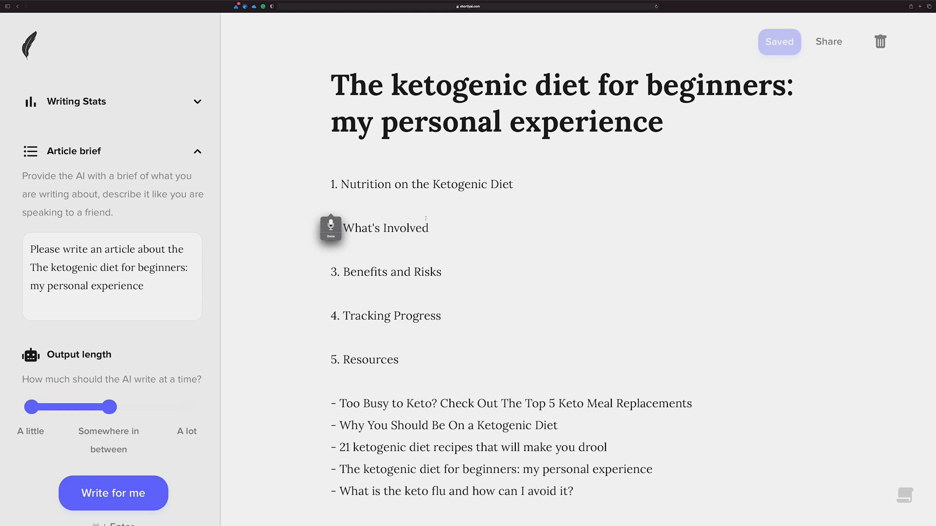
{"action": "type", "text": "Please write an answer target for"}
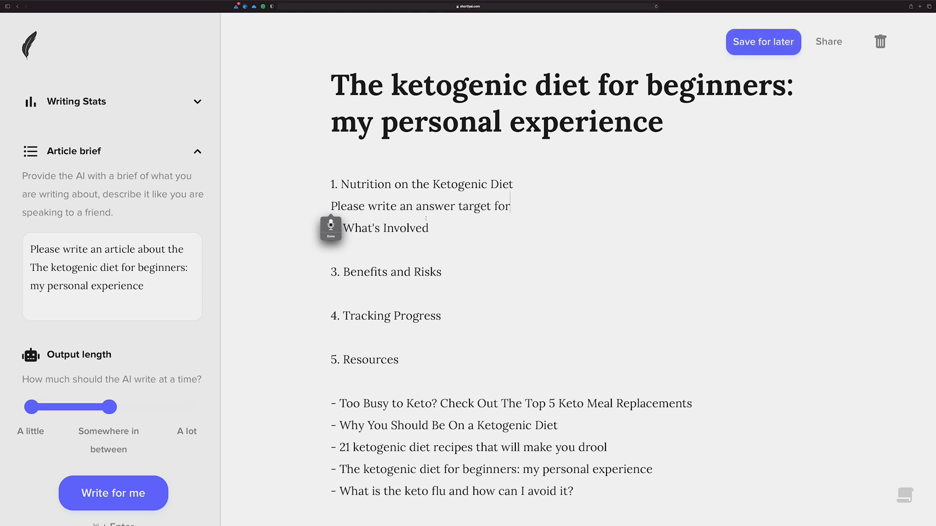
{"action": "type", "text": " what is the nutrition on the ketogenic Kiet"}
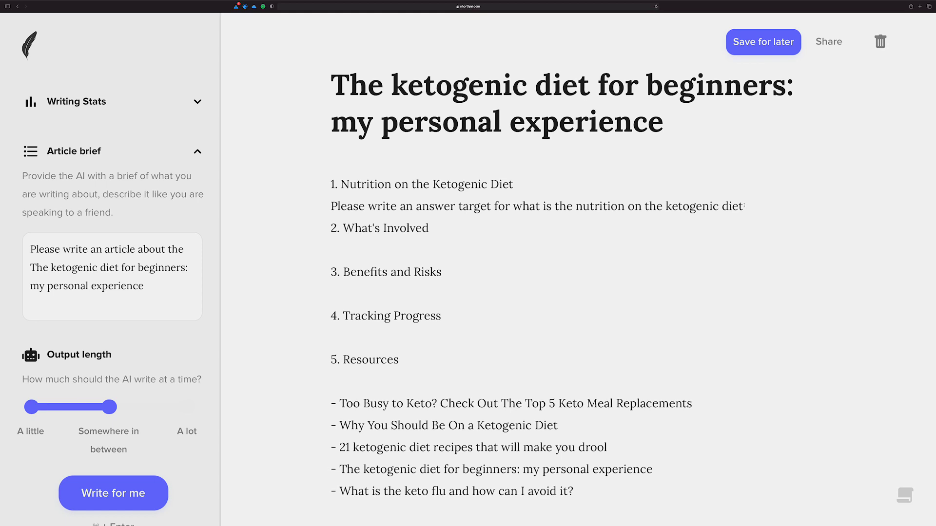
{"action": "left_click_drag", "start_coordinate": [745, 206], "coordinate": [291, 209]}
{"action": "key", "text": "super+Return"}
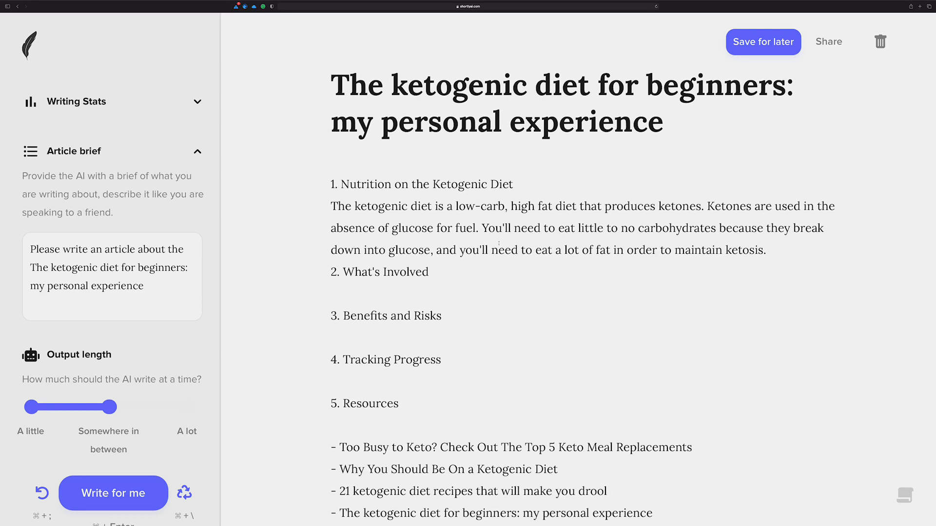
Add a 'Describe what's involved' prompt under 2. What's Involved and generate the paragraph
{"action": "key", "text": "Return"}
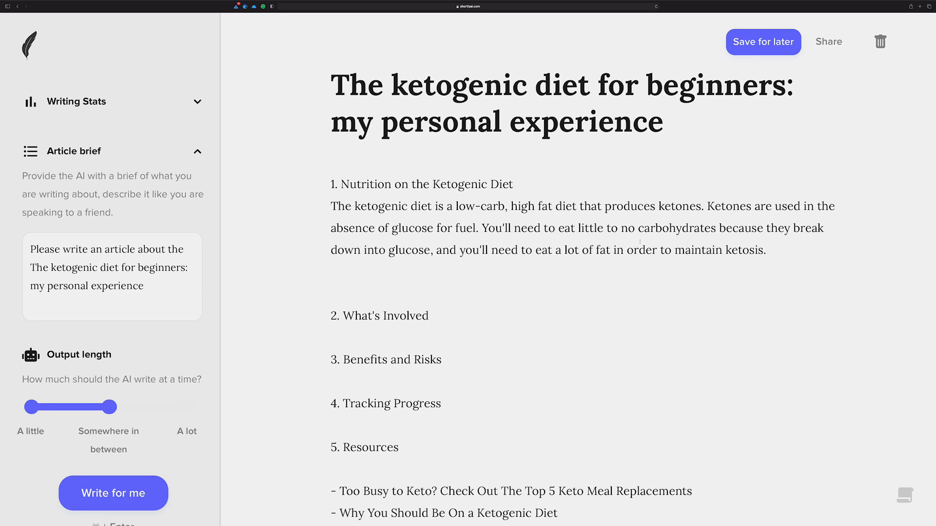
{"action": "left_click", "coordinate": [441, 314]}
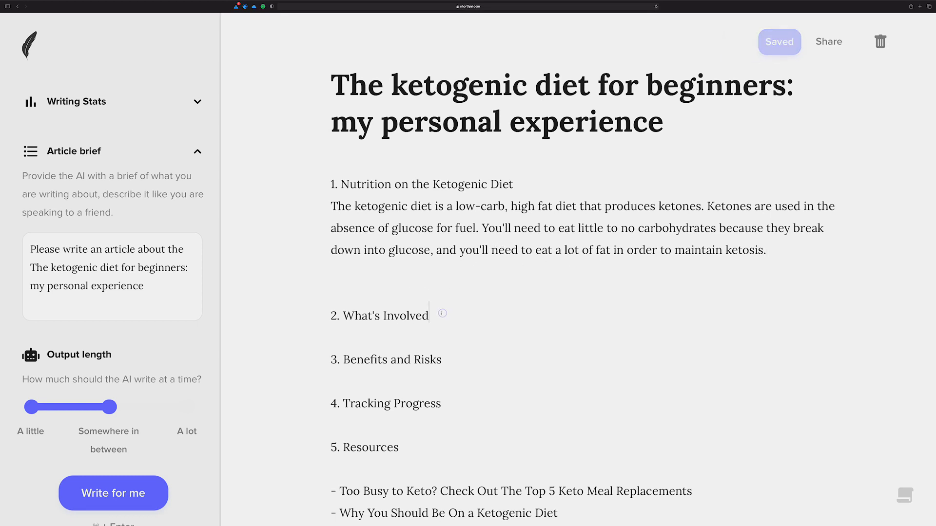
{"action": "key", "text": "Return"}
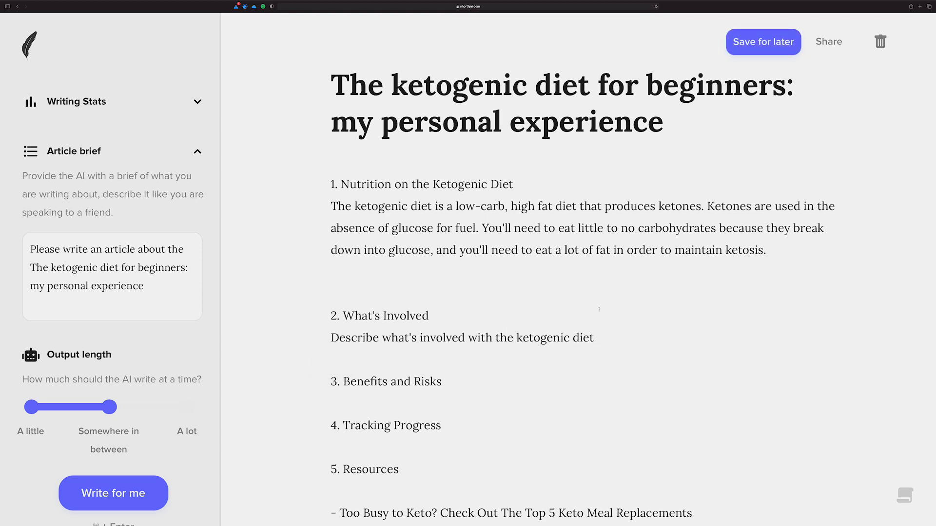
{"action": "left_click_drag", "start_coordinate": [594, 338], "coordinate": [309, 343]}
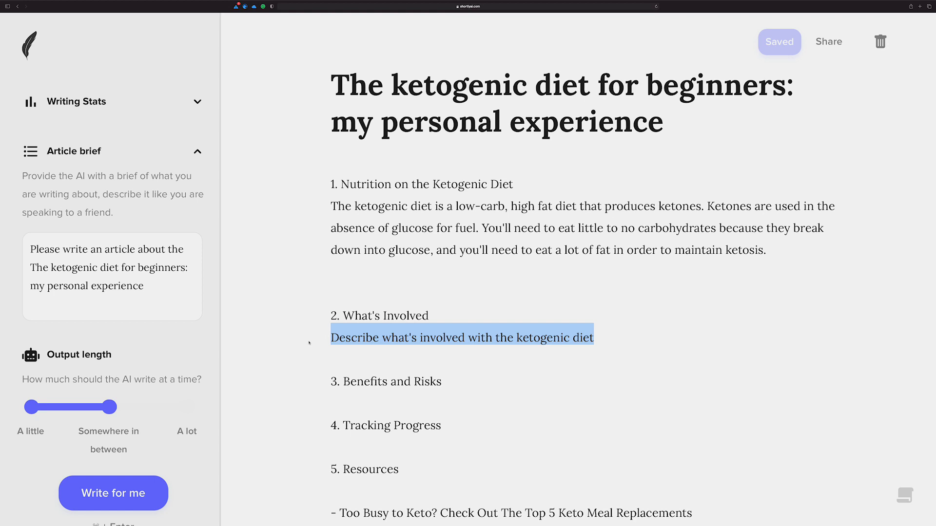
{"action": "key", "text": "super+Return"}
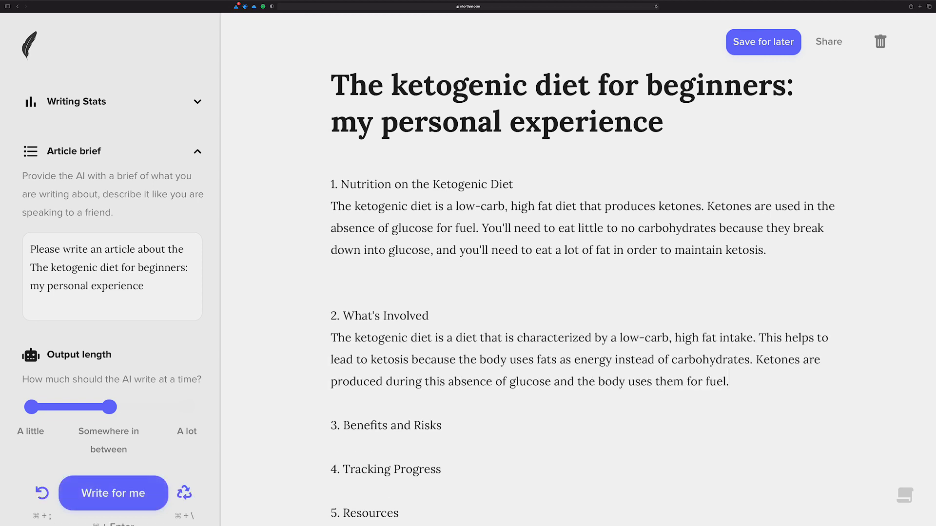
Generate a keto benefits-and-risks paragraph under section 3, then rate the result Good
{"action": "scroll", "coordinate": [582, 281], "scroll_direction": "down", "scroll_amount": 3}
{"action": "scroll", "coordinate": [431, 315], "scroll_direction": "down", "scroll_amount": 1}
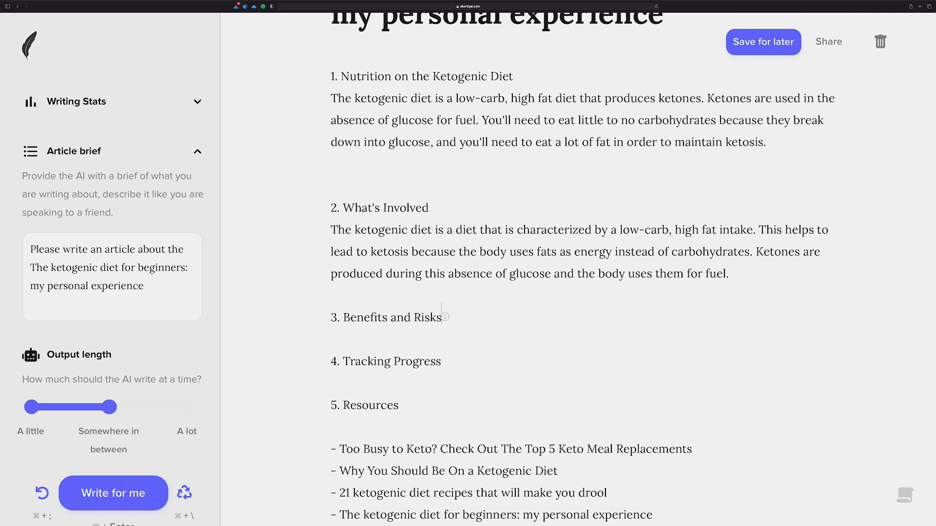
{"action": "key", "text": "Return"}
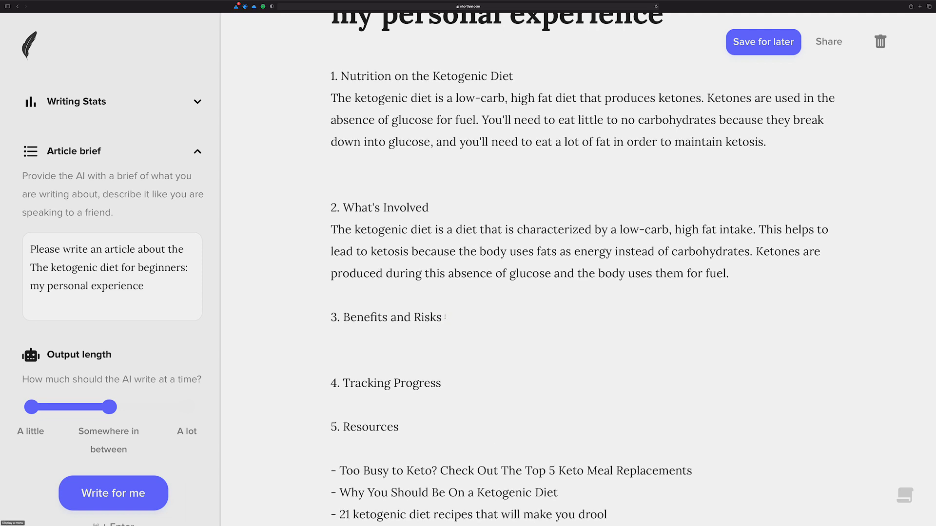
{"action": "key", "text": "fn"}
{"action": "key", "text": "fn"}
{"action": "type", "text": "Please tell"}
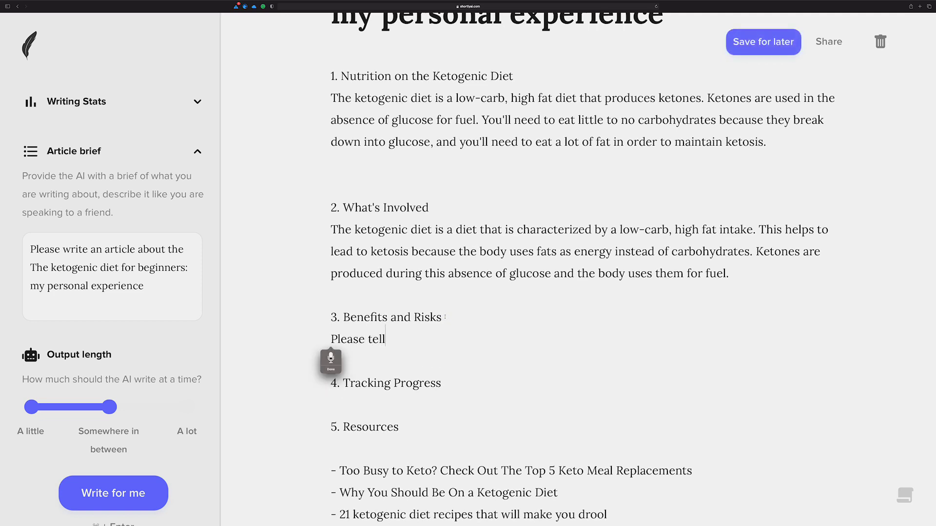
{"action": "type", "text": " me about the risks and benefit"}
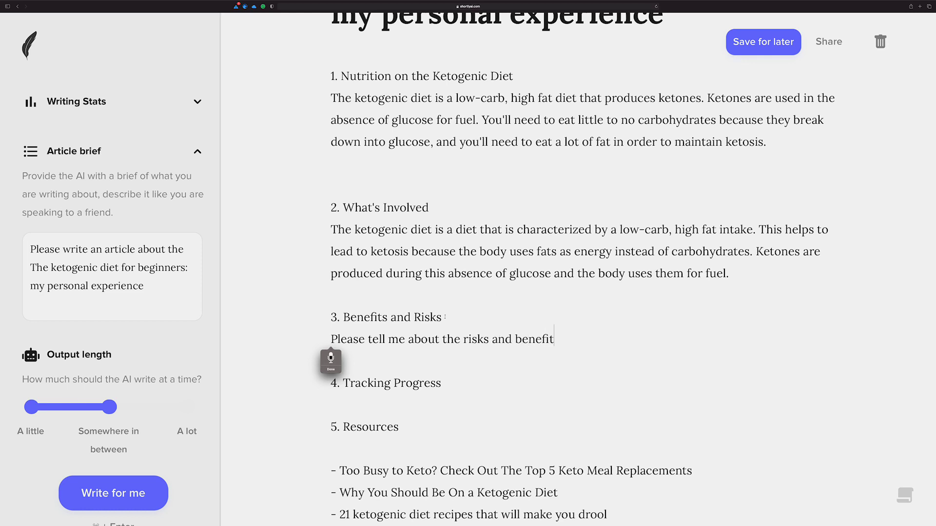
{"action": "type", "text": "s of the the keto"}
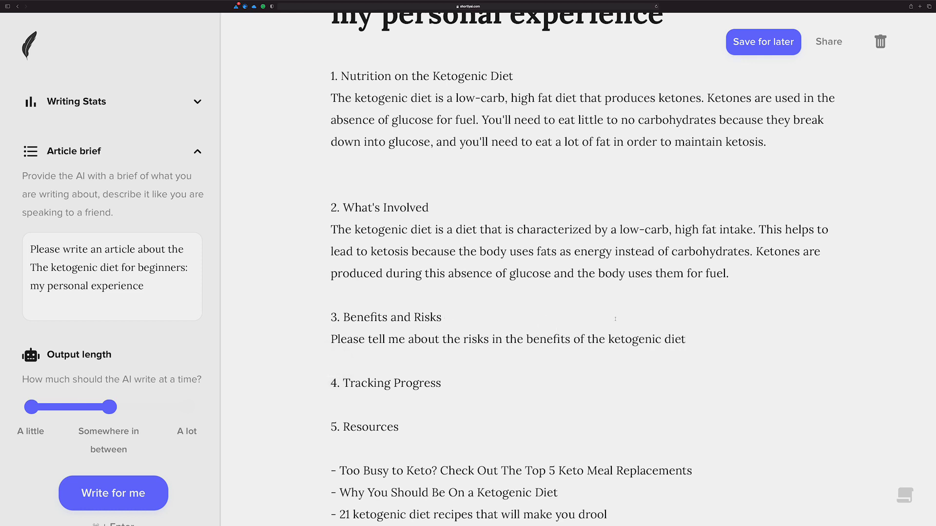
{"action": "left_click_drag", "start_coordinate": [368, 339], "coordinate": [331, 339]}
{"action": "key", "text": "BackSpace"}
{"action": "key", "text": "super+shift+Right"}
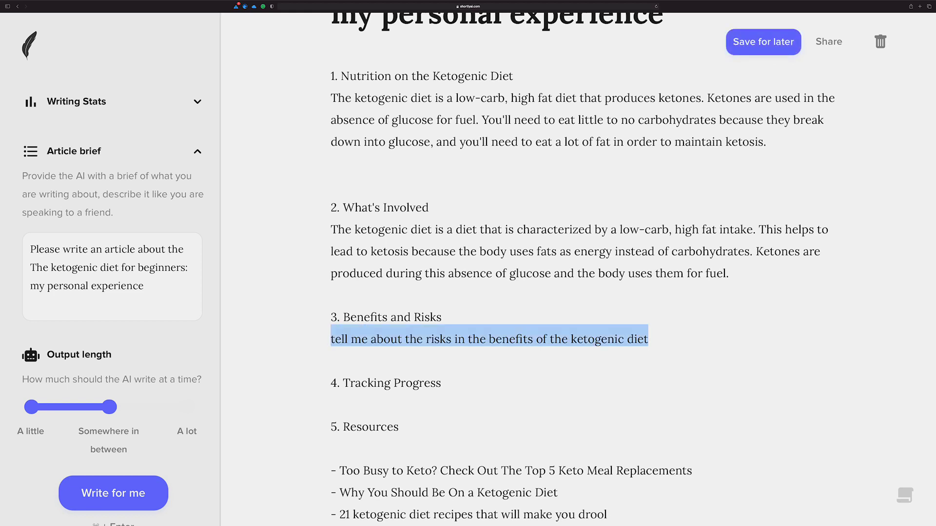
{"action": "key", "text": "super+Return"}
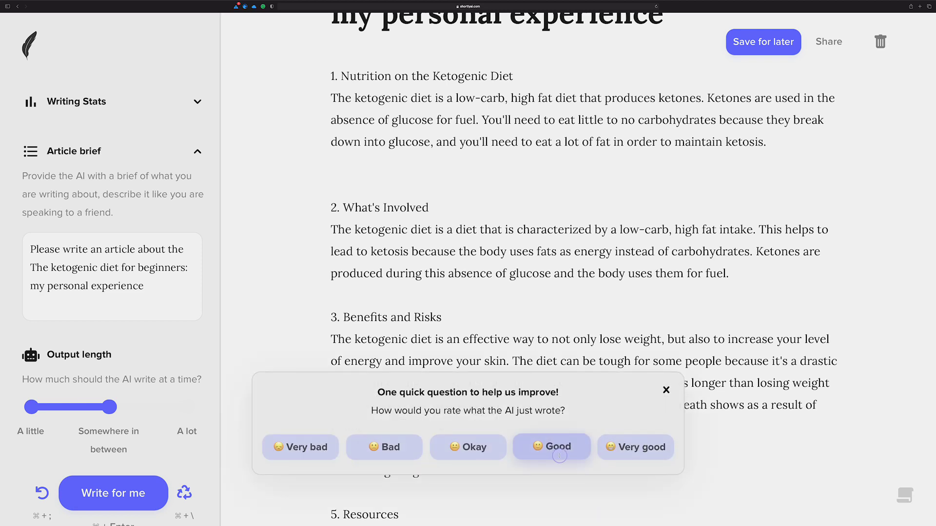
{"action": "left_click", "coordinate": [559, 452]}
{"action": "left_click", "coordinate": [666, 407]}
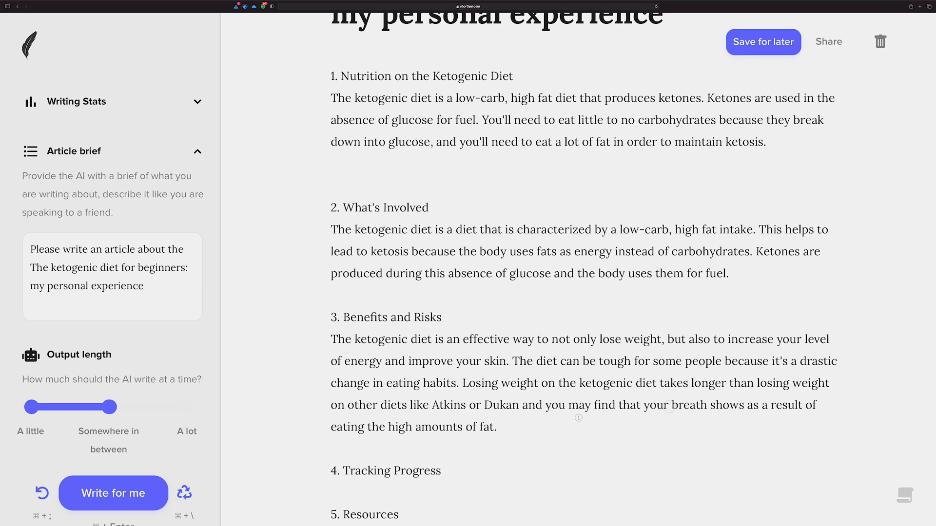
Type 'The ketogenic flu is' after section 3 and let the AI continue the paragraph
{"action": "key", "text": "Return"}
{"action": "type", "text": "Tje"}
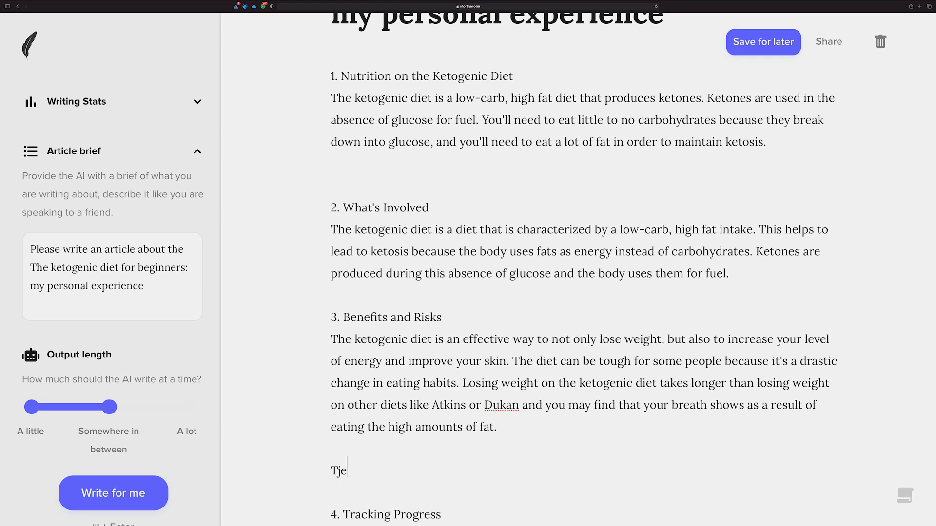
{"action": "key", "text": "BackSpace"}
{"action": "key", "text": "BackSpace"}
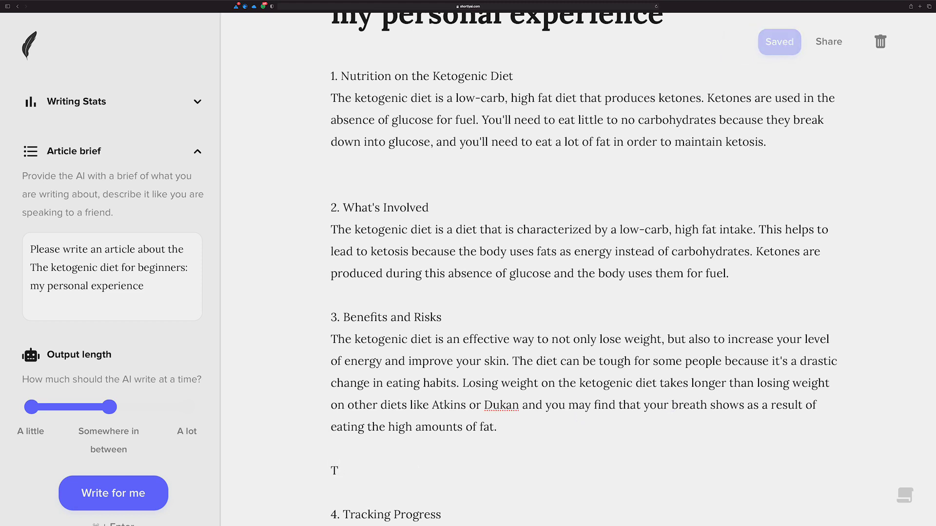
{"action": "type", "text": "he ke"}
{"action": "key", "text": "BackSpace"}
{"action": "key", "text": "BackSpace"}
{"action": "key", "text": "BackSpace"}
{"action": "key", "text": "BackSpace"}
{"action": "key", "text": "BackSpace"}
{"action": "key", "text": "BackSpace"}
{"action": "type", "text": "The ketogenic"}
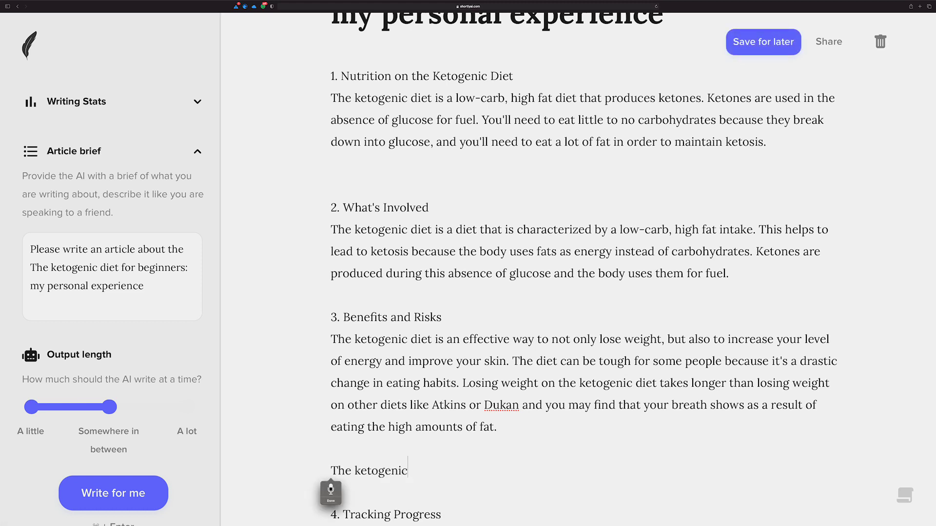
{"action": "type", "text": " flu is"}
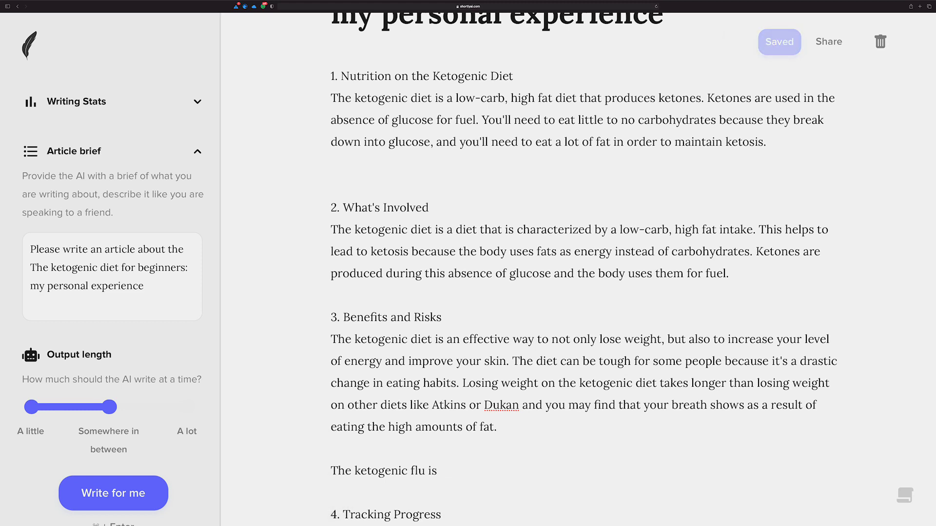
{"action": "key", "text": "super+Return"}
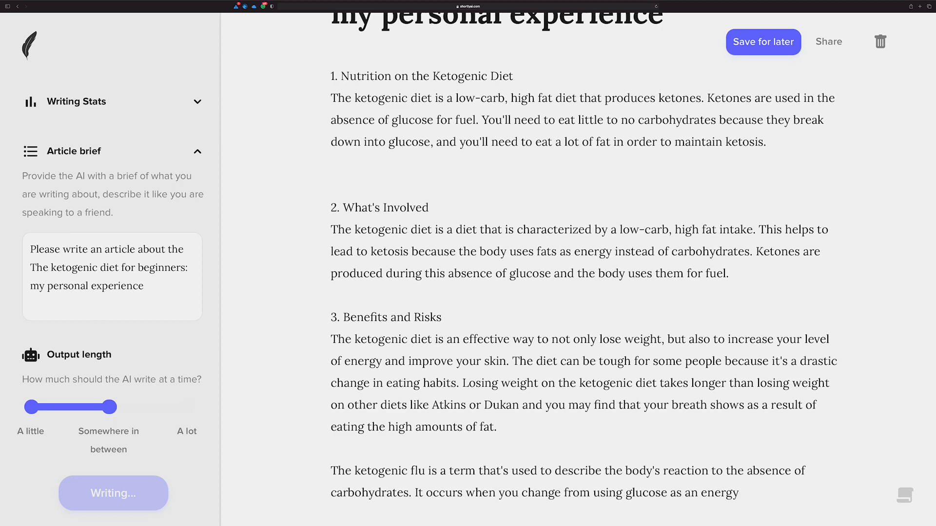
Open a blank line under 4. Tracking Progress and begin dictating a prompt
{"action": "scroll", "coordinate": [671, 347], "scroll_direction": "down", "scroll_amount": 5}
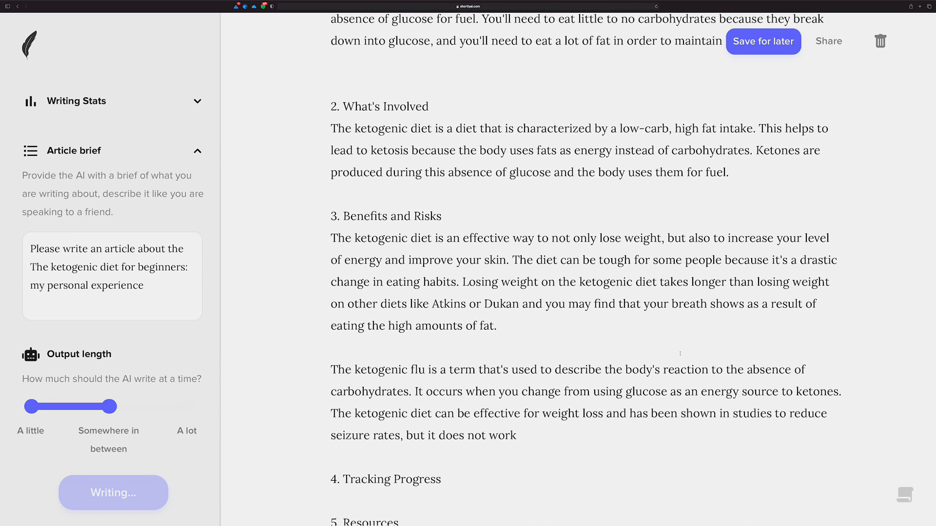
{"action": "scroll", "coordinate": [671, 347], "scroll_direction": "down", "scroll_amount": 4}
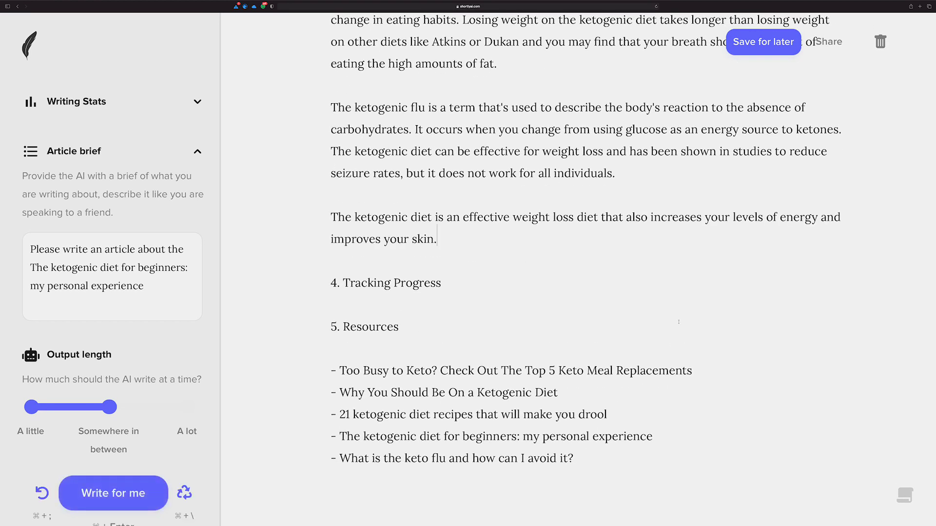
{"action": "left_click", "coordinate": [475, 282]}
{"action": "key", "text": "Return"}
{"action": "key", "text": "Return"}
{"action": "key", "text": "fn"}
{"action": "key", "text": "fn"}
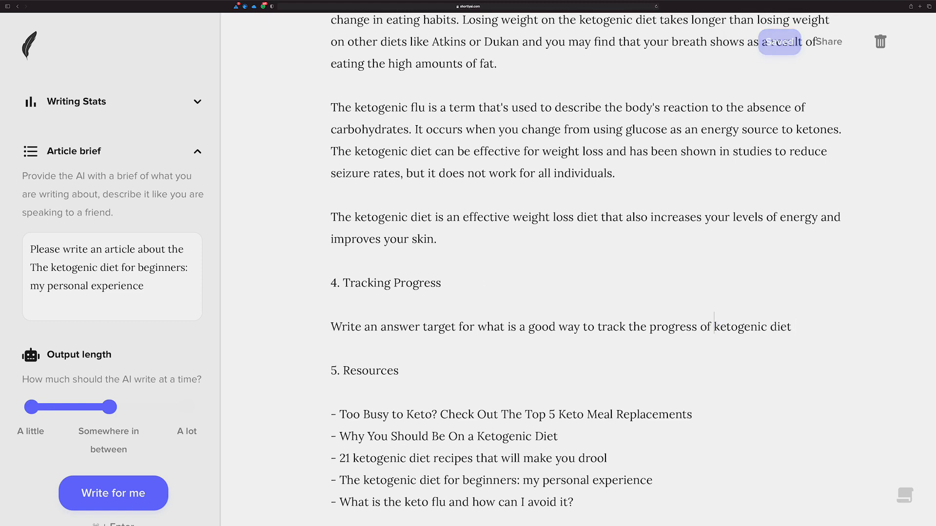
Append '+++weight +++loss' to the tracking prompt, generate the answer, and delete the prompt
{"action": "type", "text": "the"}
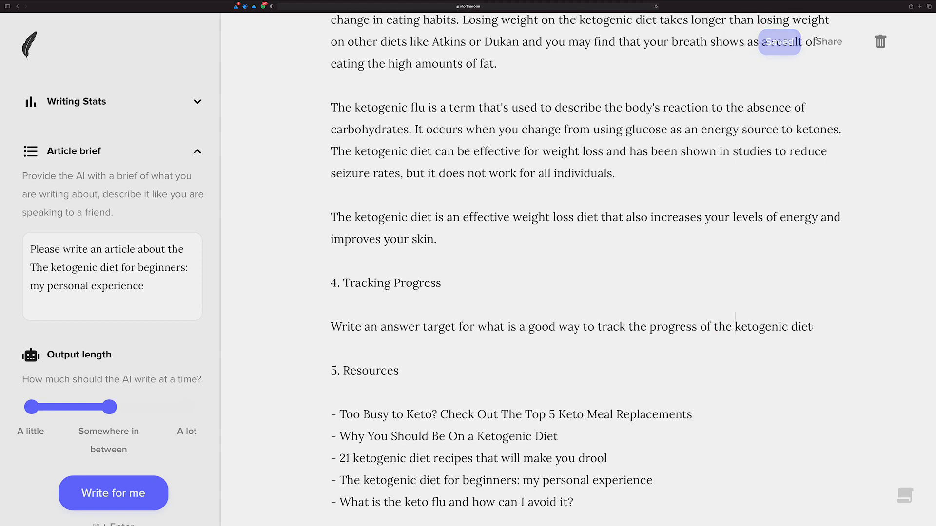
{"action": "left_click", "coordinate": [815, 327]}
{"action": "type", "text": "+++"}
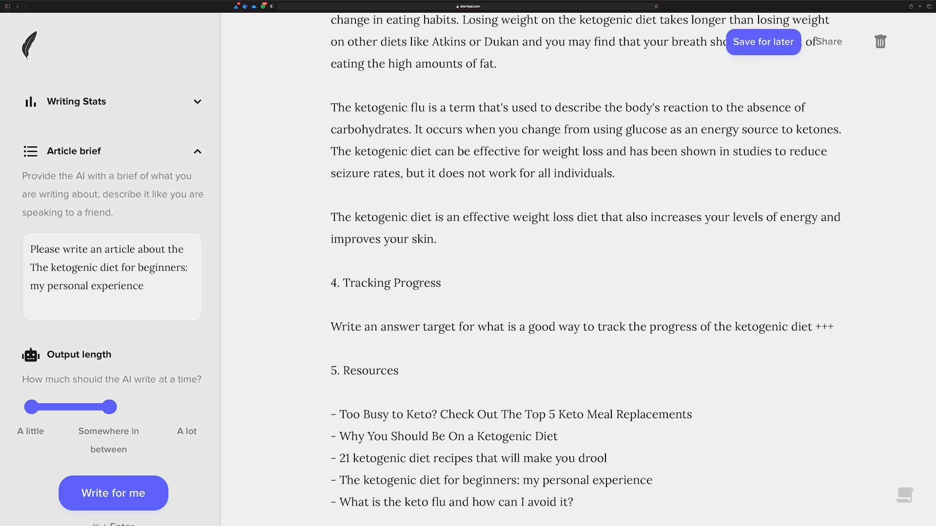
{"action": "type", "text": "weight "}
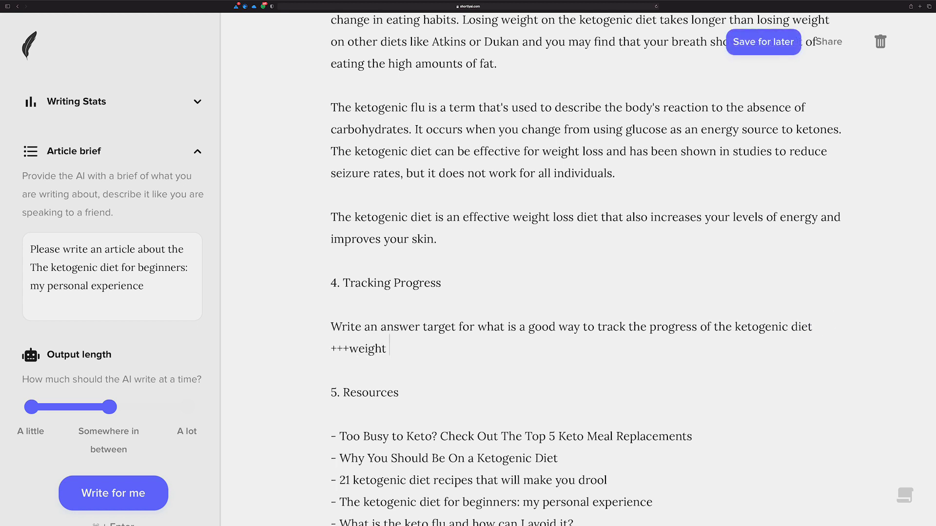
{"action": "type", "text": "+++loss"}
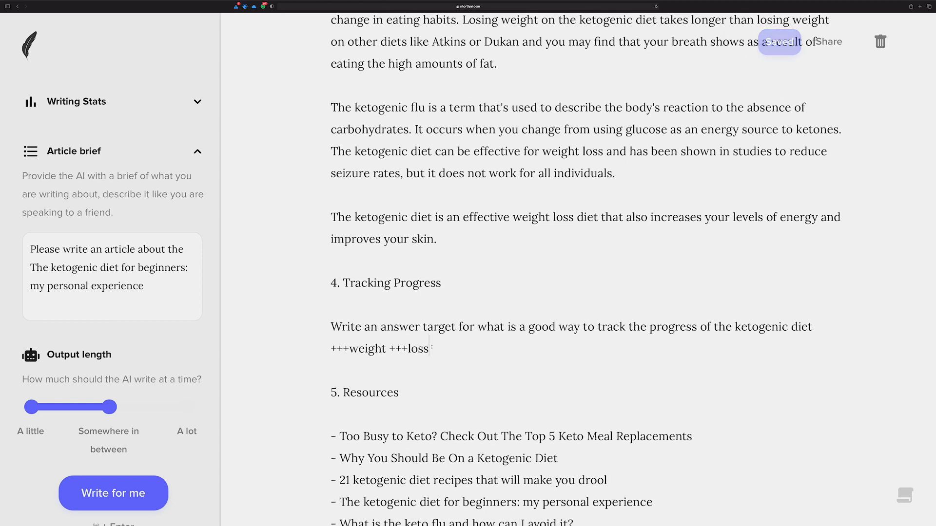
{"action": "left_click_drag", "start_coordinate": [432, 347], "coordinate": [308, 326]}
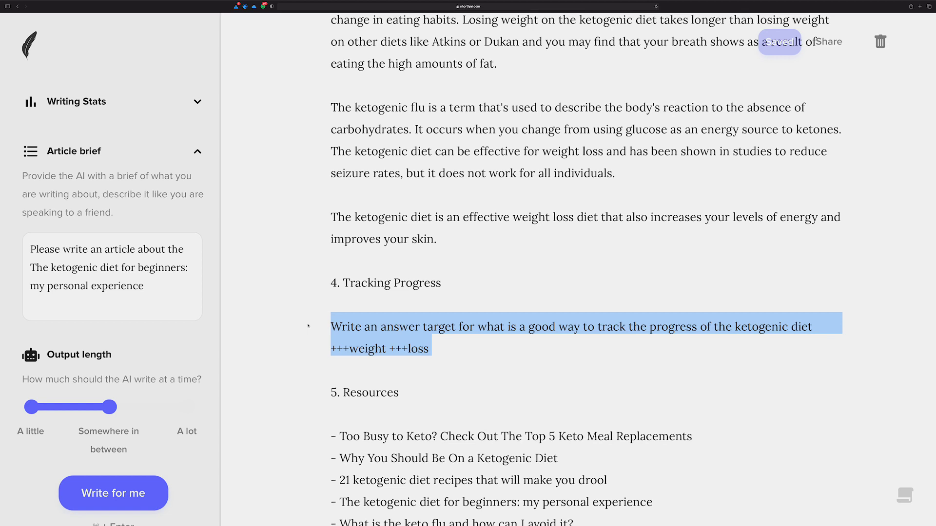
{"action": "key", "text": "super+Return"}
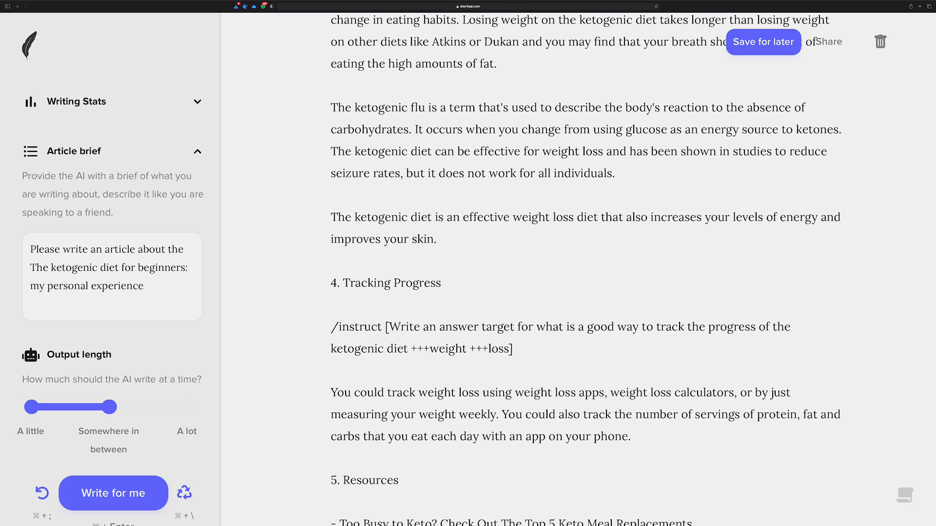
{"action": "left_click_drag", "start_coordinate": [534, 351], "coordinate": [251, 324]}
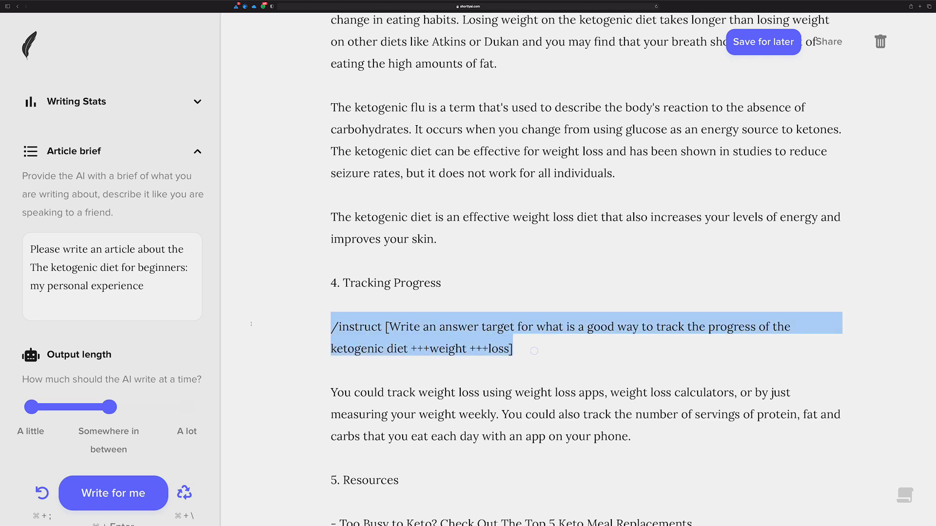
{"action": "key", "text": "BackSpace"}
{"action": "key", "text": "BackSpace"}
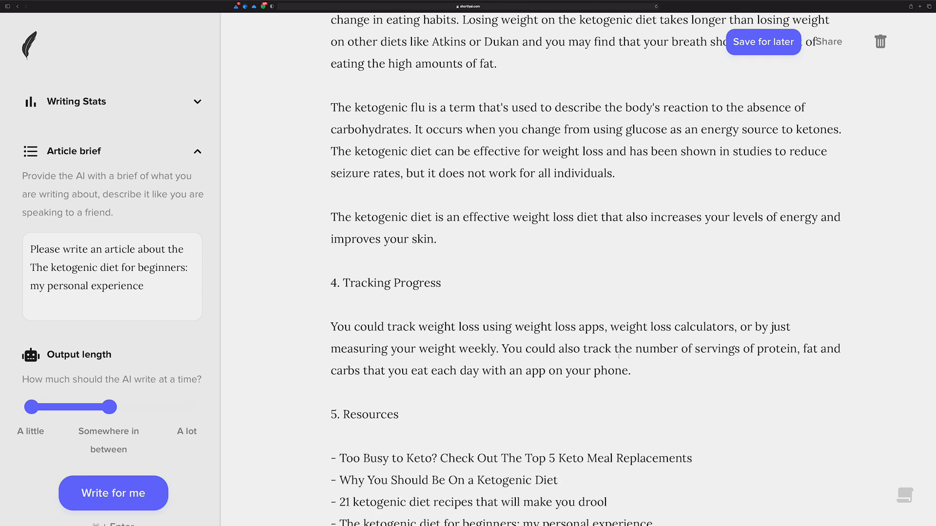
Type 'You may also need keto sticks to' and let the AI finish the paragraph
{"action": "key", "text": "Return"}
{"action": "key", "text": "Return"}
{"action": "type", "text": "You can"}
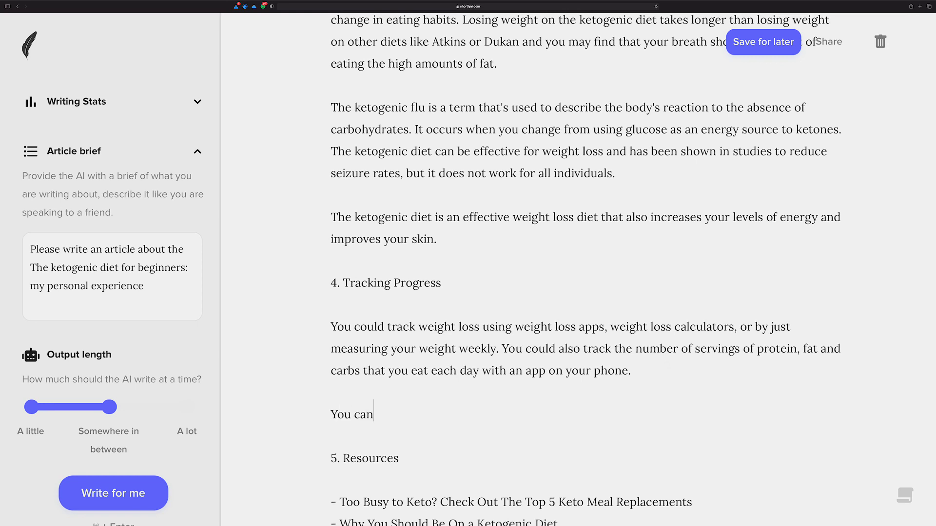
{"action": "key", "text": "BackSpace"}
{"action": "key", "text": "BackSpace"}
{"action": "key", "text": "BackSpace"}
{"action": "type", "text": "may also need ket ste"}
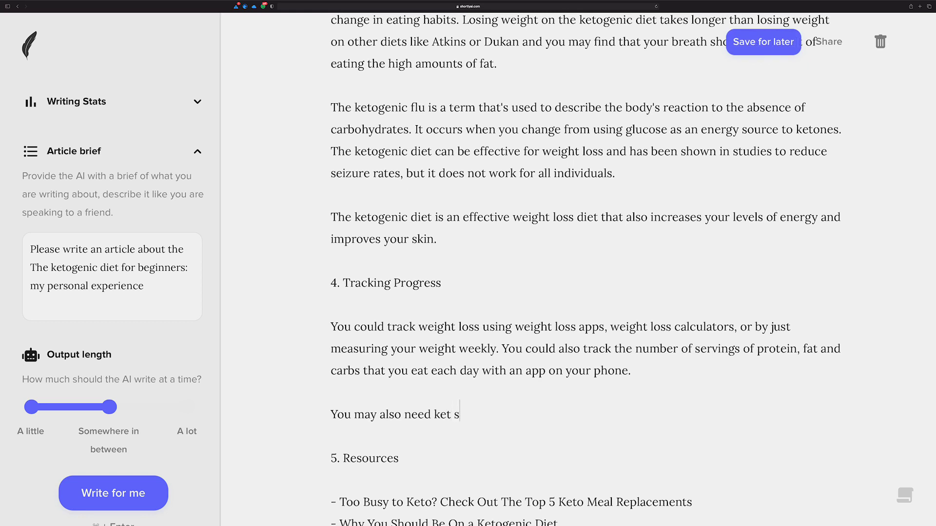
{"action": "key", "text": "BackSpace"}
{"action": "key", "text": "BackSpace"}
{"action": "key", "text": "BackSpace"}
{"action": "key", "text": "BackSpace"}
{"action": "type", "text": "o sticks to"}
{"action": "key", "text": "super+Return"}
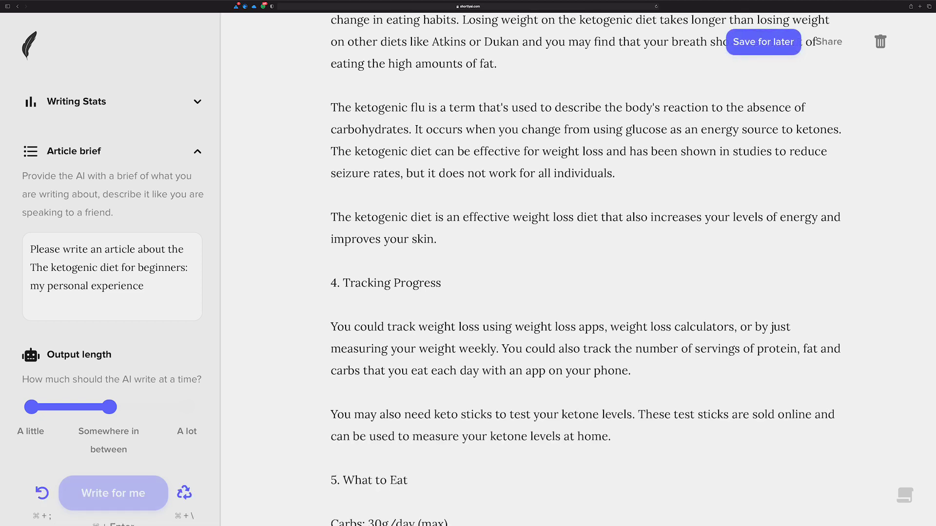
{"action": "scroll", "coordinate": [419, 346], "scroll_direction": "down", "scroll_amount": 5}
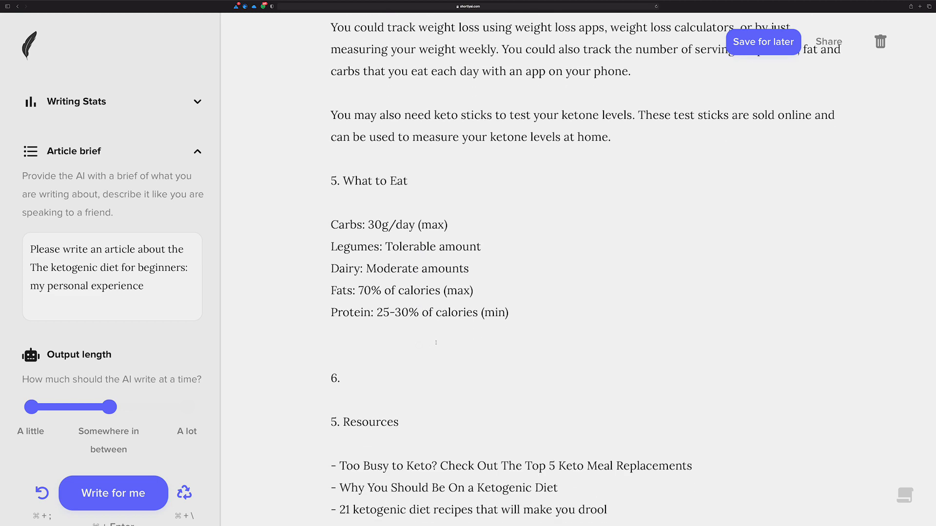
{"action": "scroll", "coordinate": [422, 312], "scroll_direction": "up", "scroll_amount": 5}
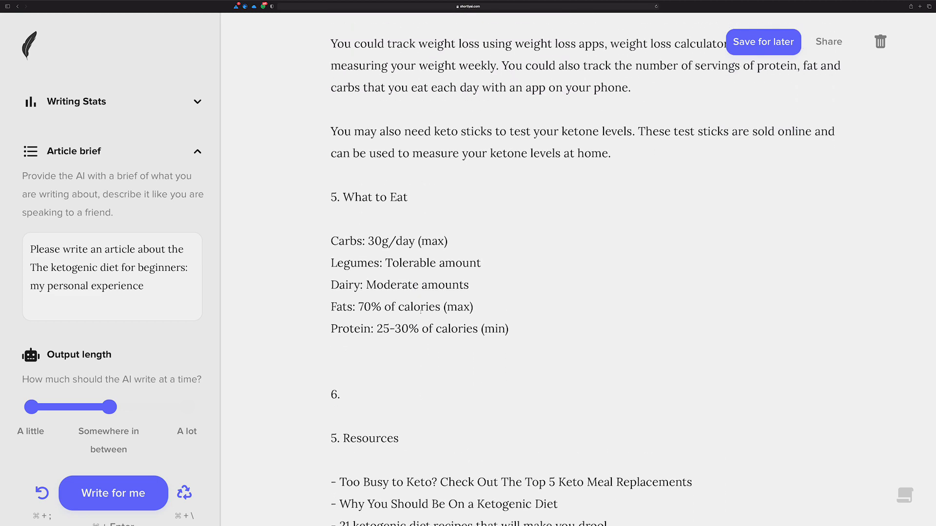
{"action": "scroll", "coordinate": [420, 312], "scroll_direction": "down", "scroll_amount": 4}
{"action": "scroll", "coordinate": [419, 313], "scroll_direction": "down", "scroll_amount": 3}
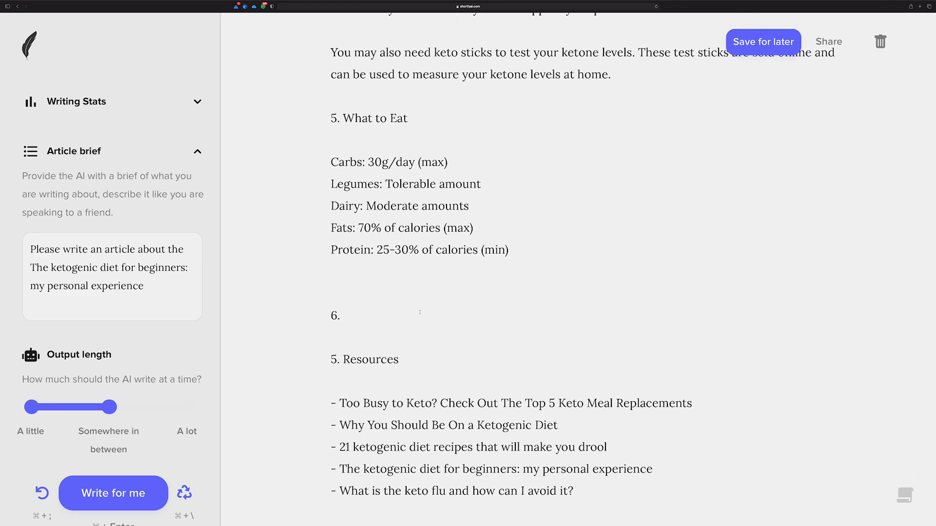
{"action": "scroll", "coordinate": [419, 312], "scroll_direction": "up", "scroll_amount": 5}
{"action": "scroll", "coordinate": [419, 312], "scroll_direction": "up", "scroll_amount": 2}
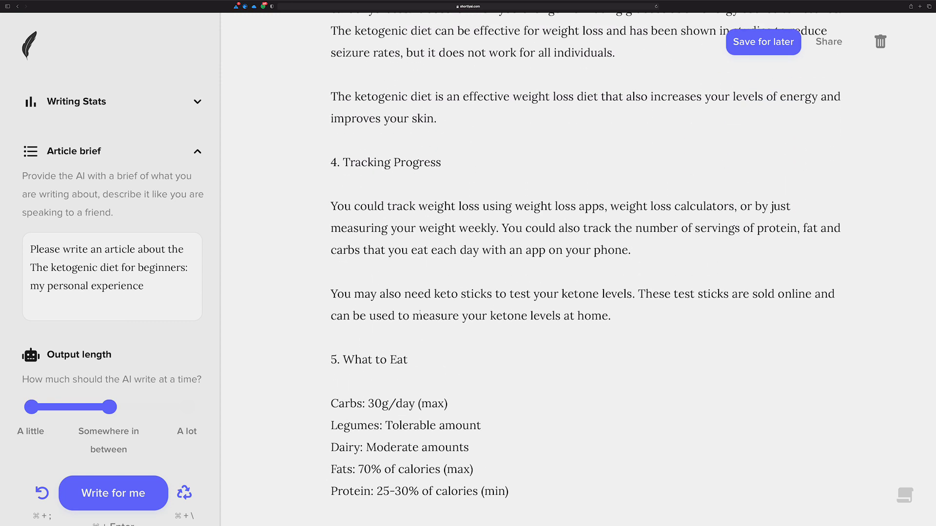
{"action": "scroll", "coordinate": [410, 314], "scroll_direction": "up", "scroll_amount": 6}
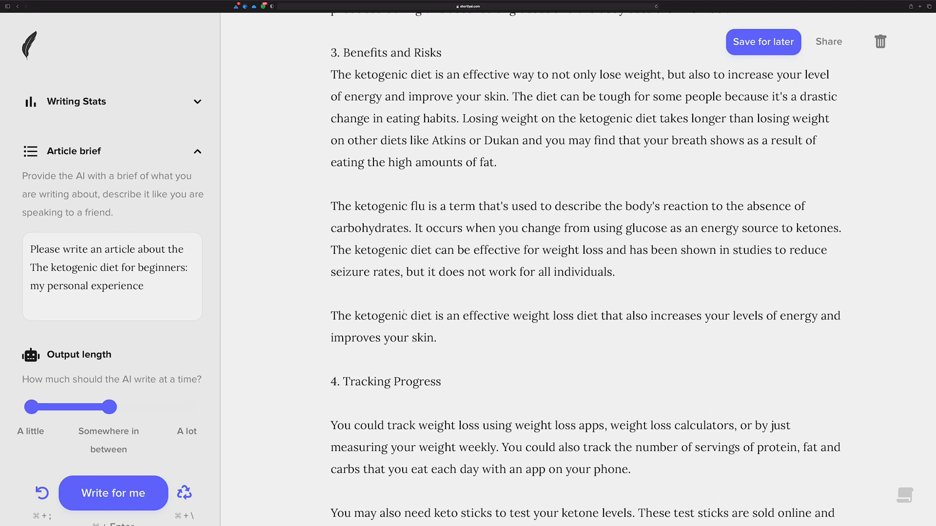
{"action": "scroll", "coordinate": [404, 312], "scroll_direction": "up", "scroll_amount": 10}
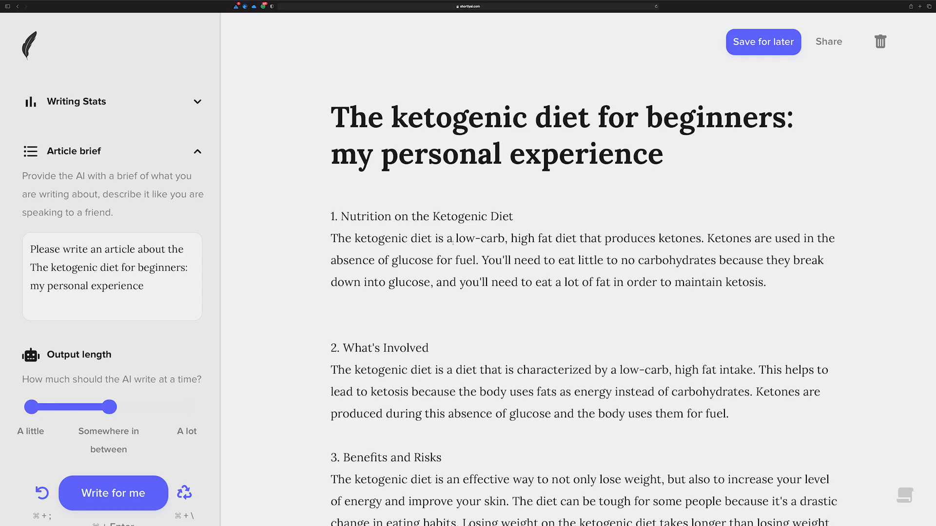
{"action": "key", "text": "super+minus"}
{"action": "key", "text": "super+minus"}
{"action": "key", "text": "super+minus"}
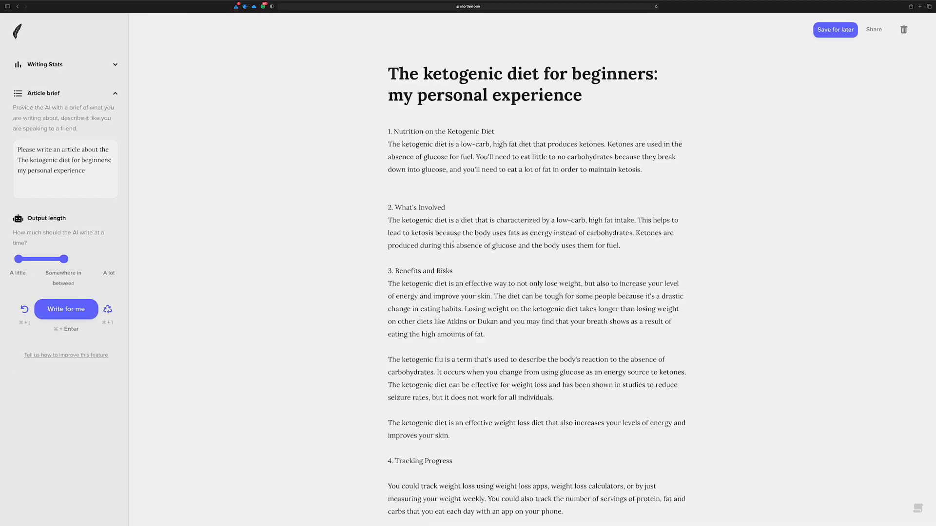
{"action": "key", "text": "super+plus"}
{"action": "key", "text": "super+plus"}
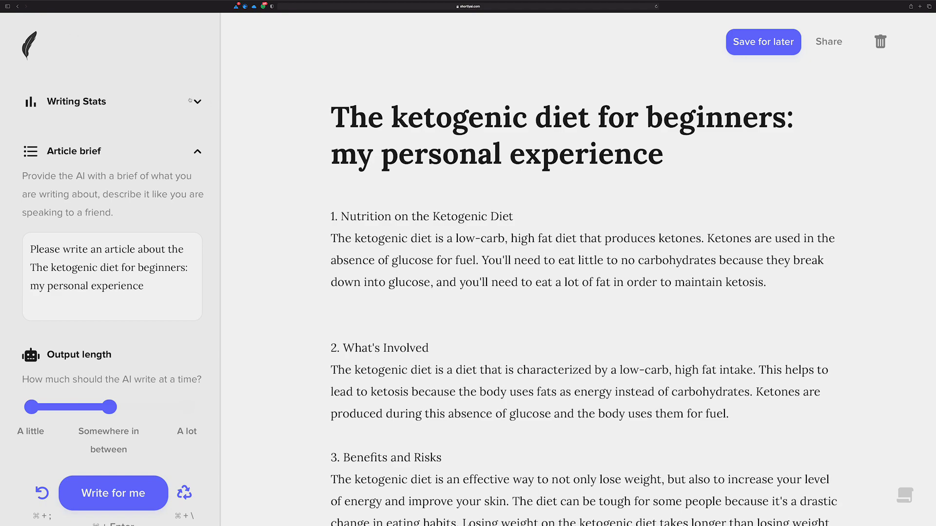
{"action": "left_click", "coordinate": [190, 100]}
{"action": "left_click", "coordinate": [197, 102]}
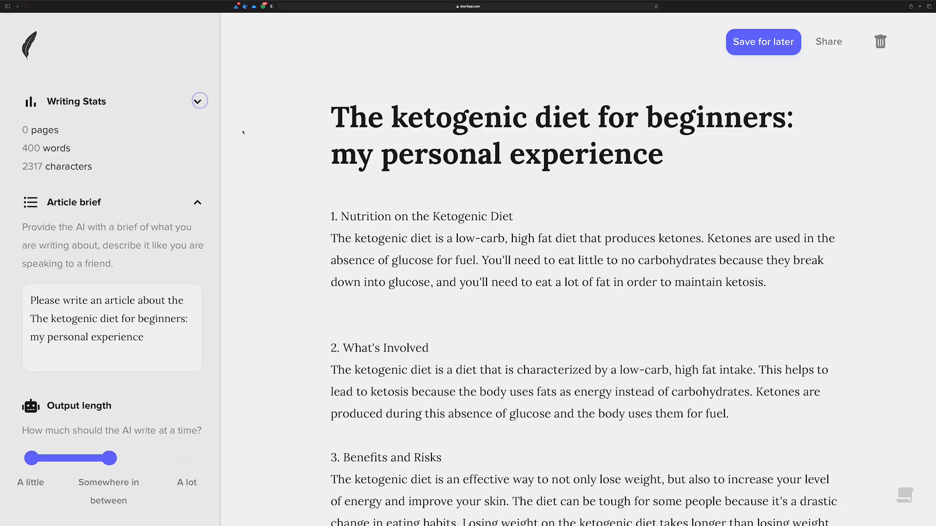
{"action": "scroll", "coordinate": [302, 146], "scroll_direction": "down", "scroll_amount": 15}
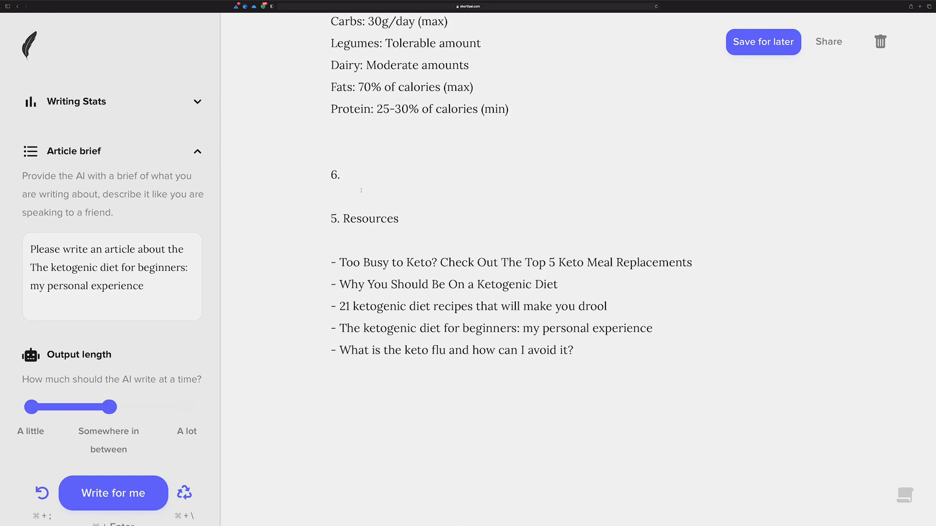
{"action": "scroll", "coordinate": [362, 190], "scroll_direction": "up", "scroll_amount": 7}
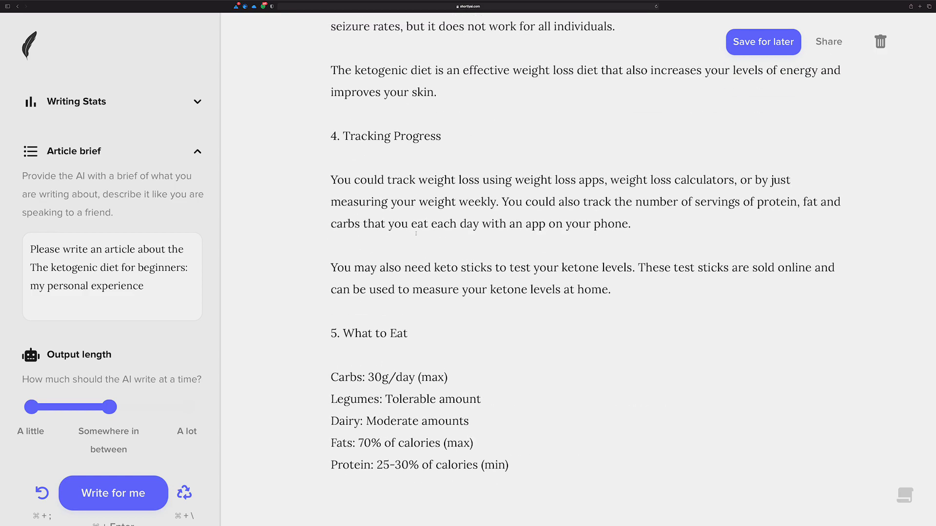
{"action": "scroll", "coordinate": [415, 233], "scroll_direction": "down", "scroll_amount": 1}
{"action": "scroll", "coordinate": [416, 234], "scroll_direction": "up", "scroll_amount": 10}
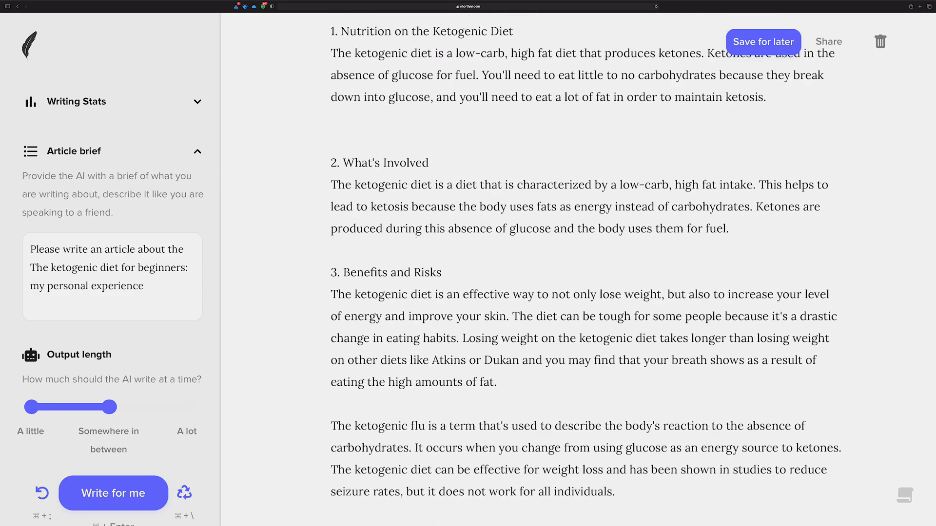
{"action": "scroll", "coordinate": [416, 236], "scroll_direction": "up", "scroll_amount": 4}
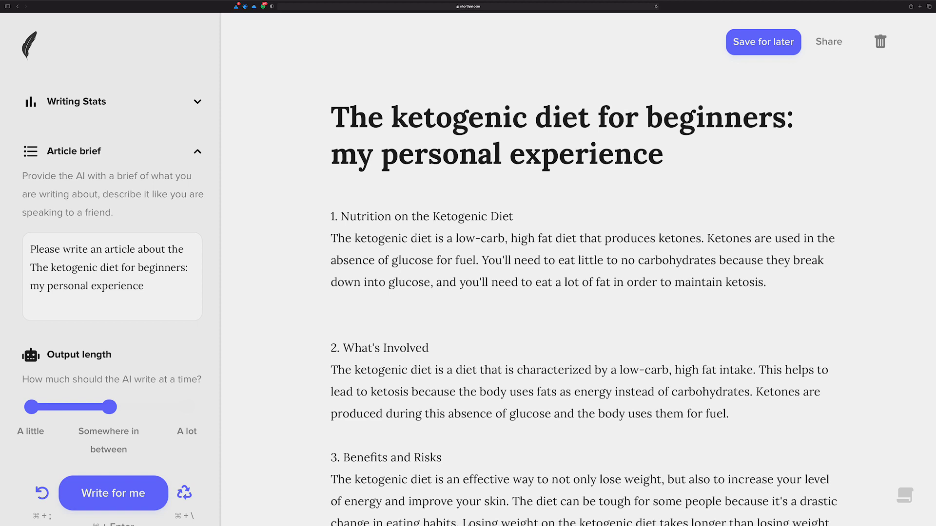